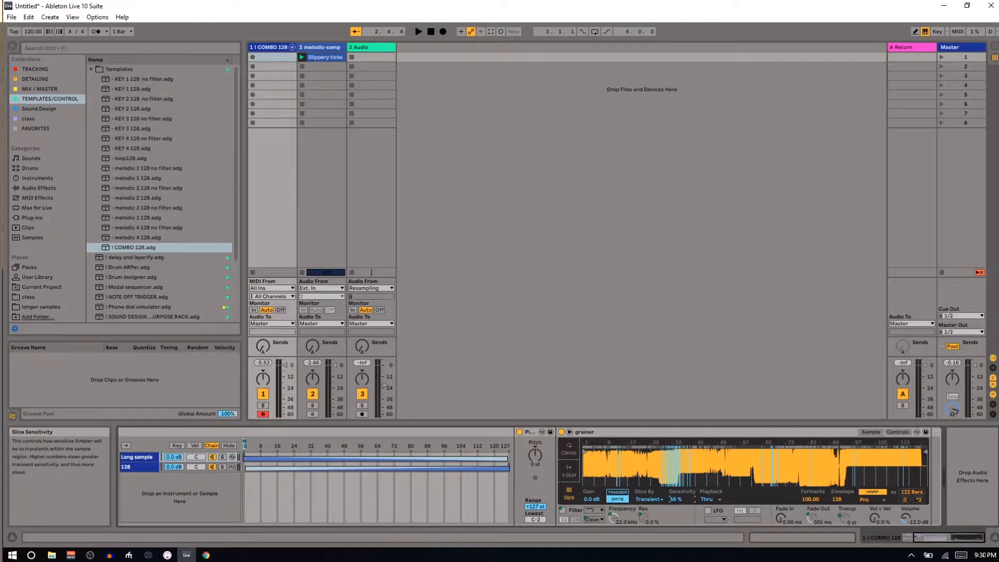
Raise the transient slice sensitivity of the grainer sampler to 64%.
drag(676, 499, 676, 497)
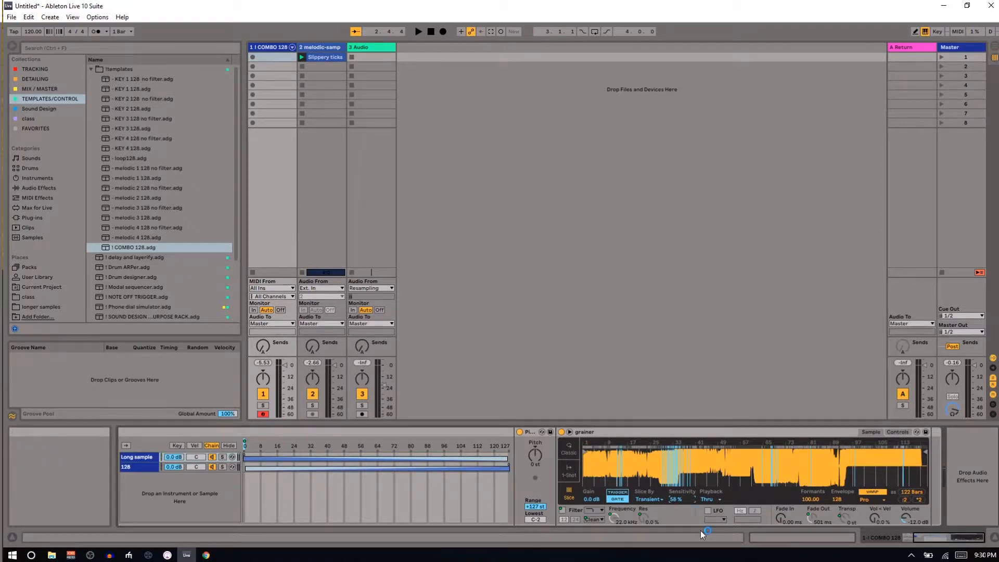
key(Up)
key(Up)
key(Up)
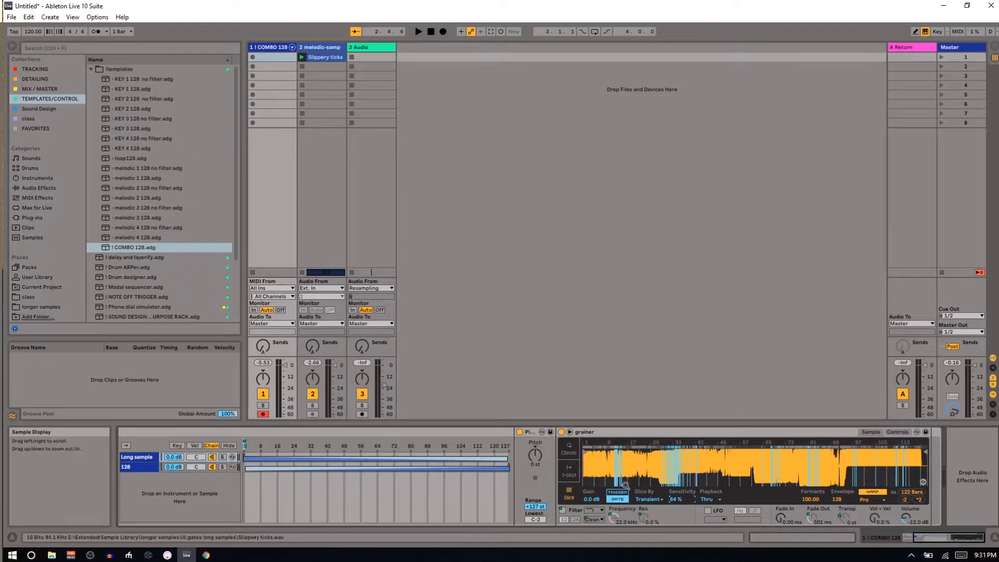
Examine the transient slices across the Slippery ticks waveform and audition slices with the computer keyboard at a lower octave.
drag(828, 465, 661, 482)
key(a)
key(z)
key(z)
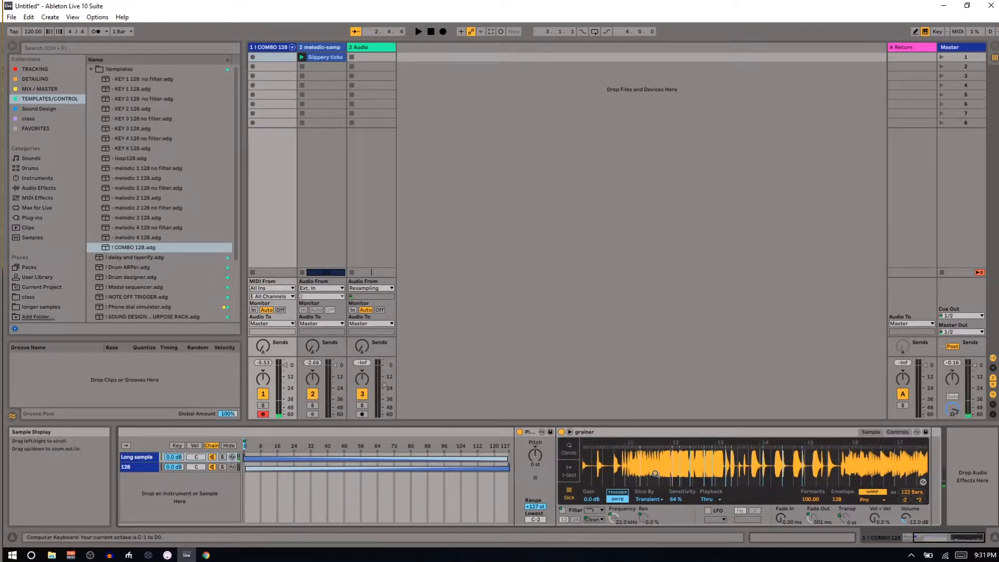
mouse_move(654, 474)
mouse_down()
mouse_move(627, 478)
mouse_move(658, 462)
mouse_up()
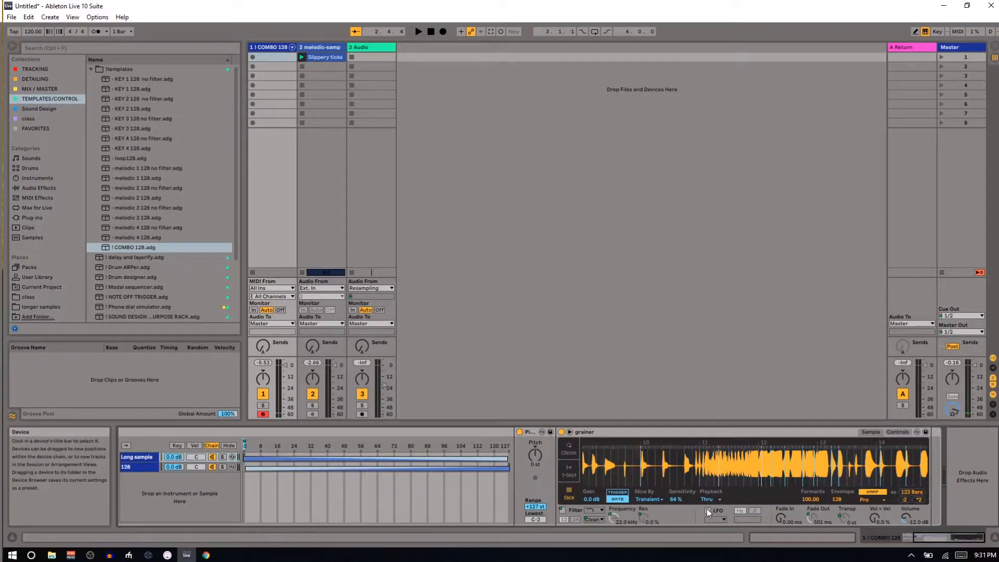
drag(660, 480, 632, 473)
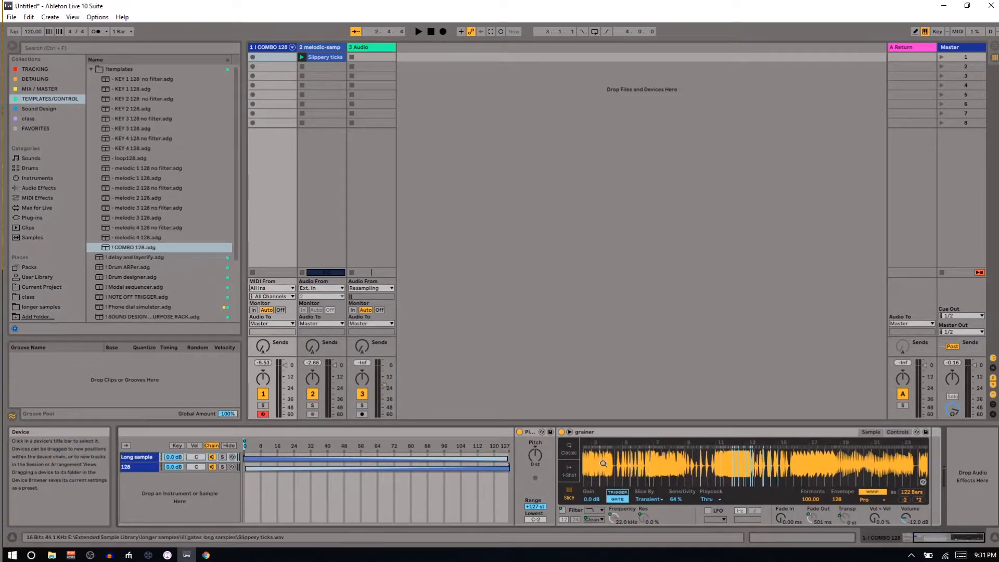
drag(677, 467, 635, 464)
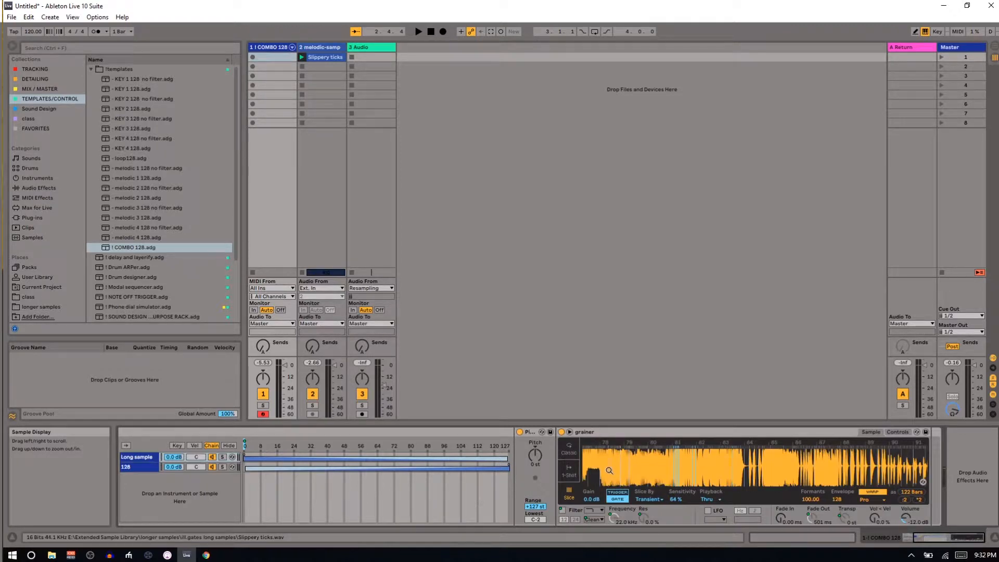
drag(686, 472, 806, 467)
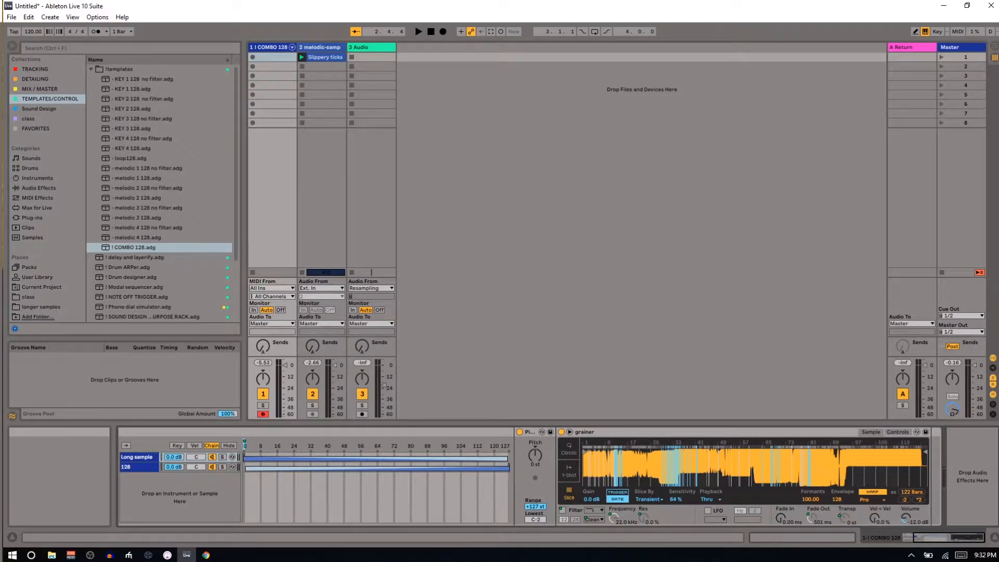
click(901, 538)
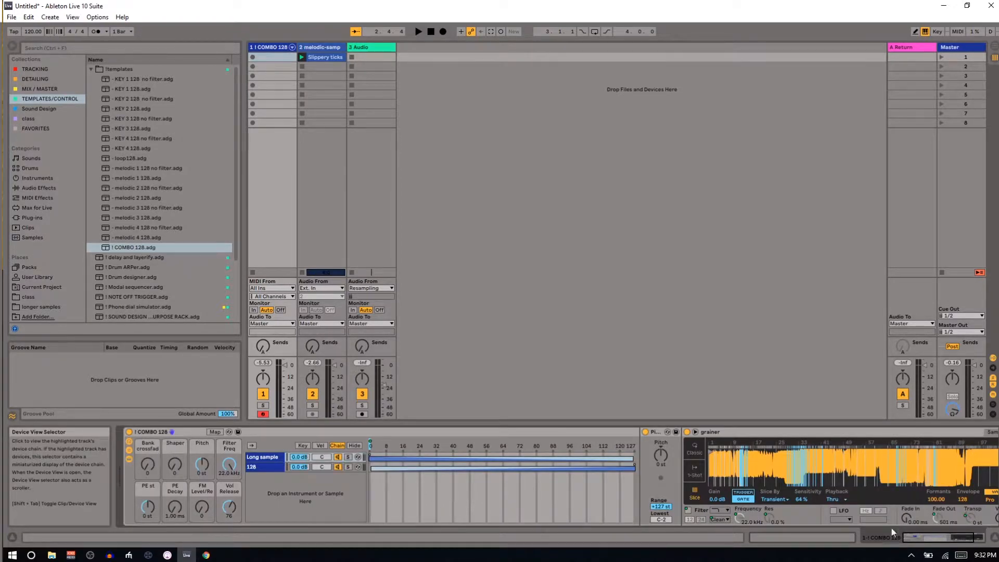
click(315, 59)
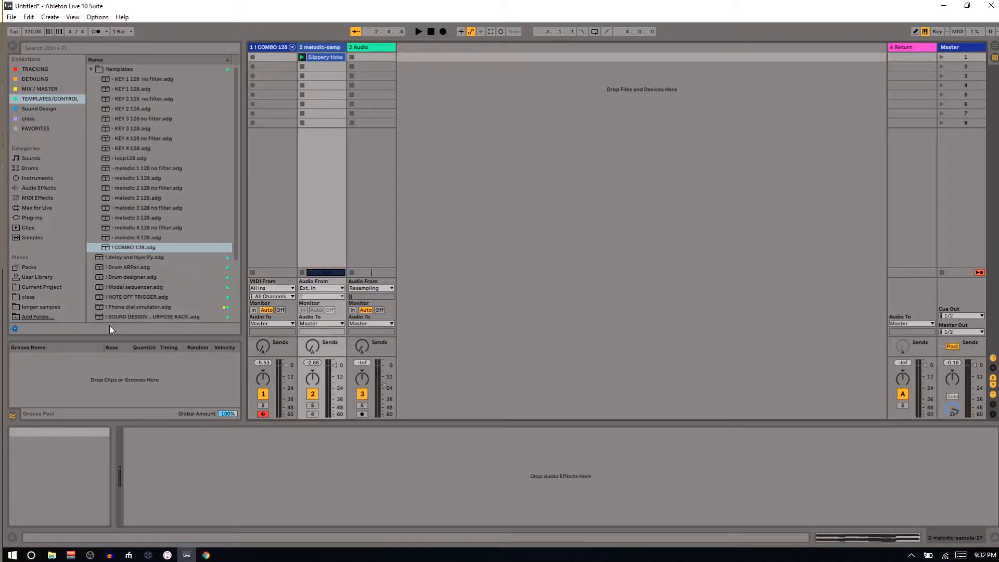
click(272, 48)
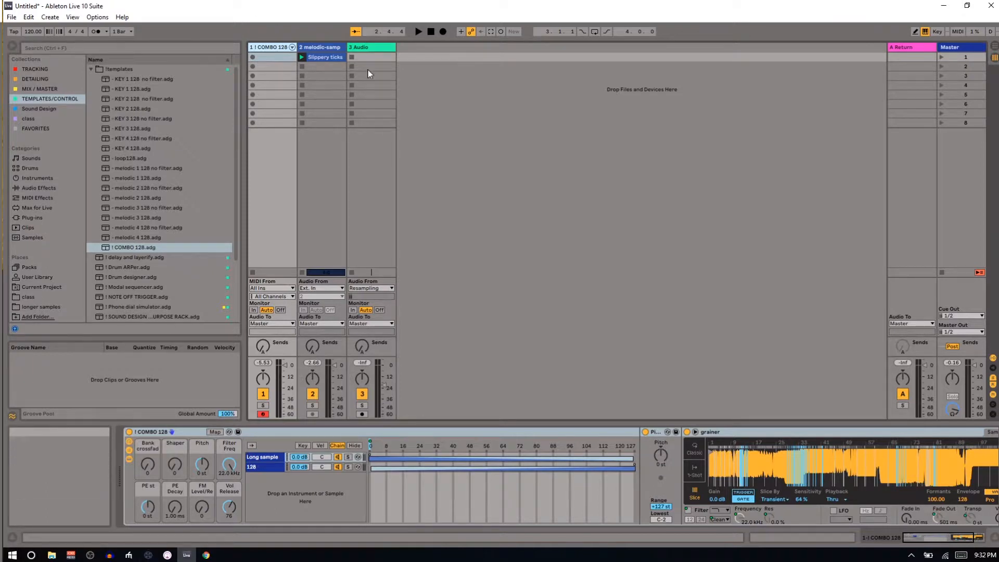
Arm the 3 Audio track with Resampling as its input and record the playing sample into its first clip slot.
click(385, 56)
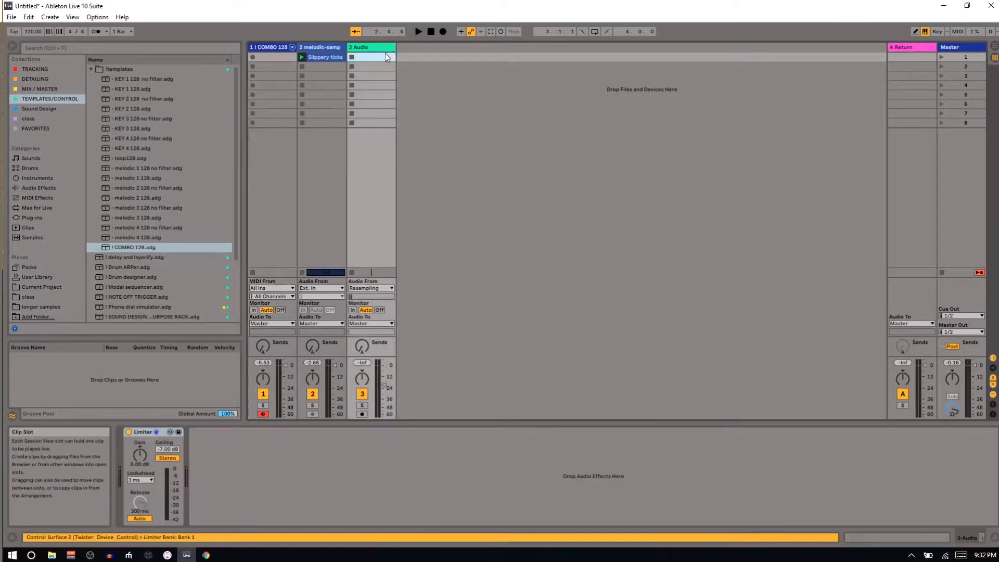
click(380, 288)
click(386, 339)
click(362, 415)
click(352, 57)
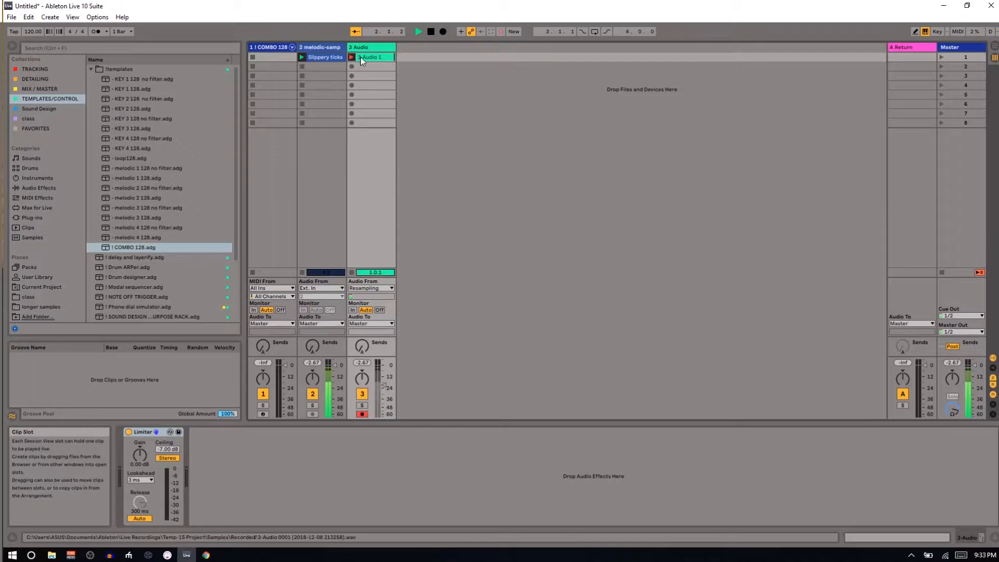
click(362, 59)
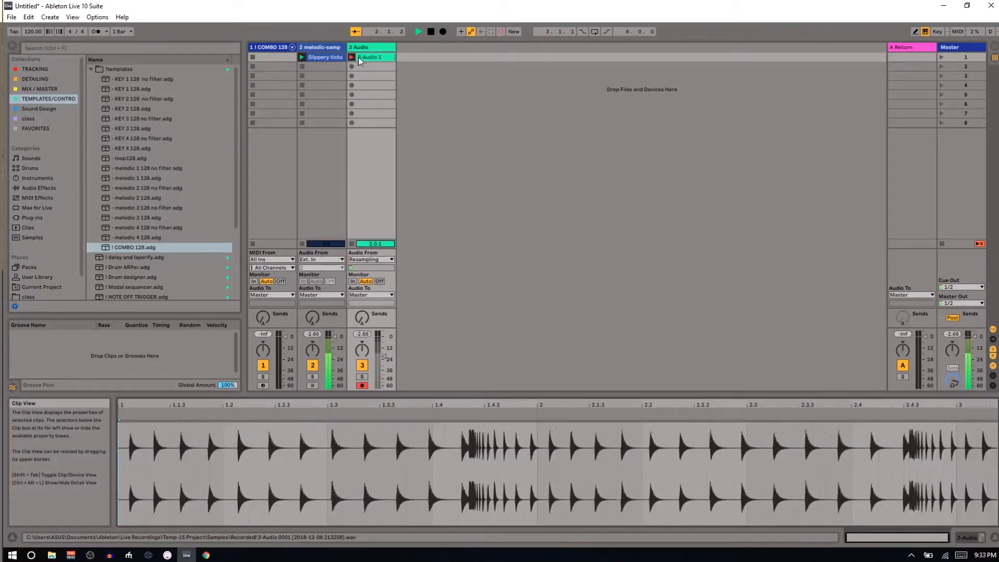
key(space)
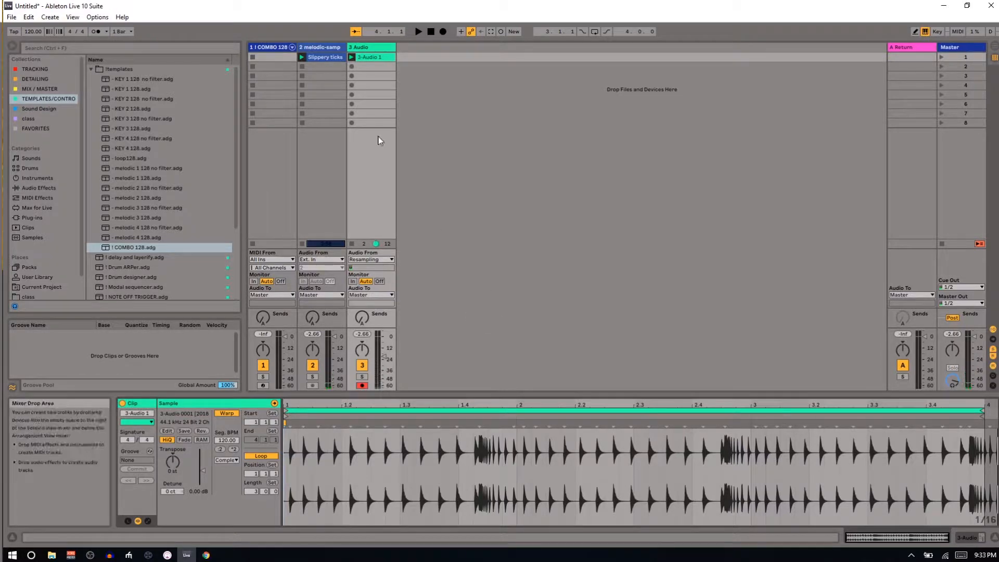
click(377, 48)
click(381, 58)
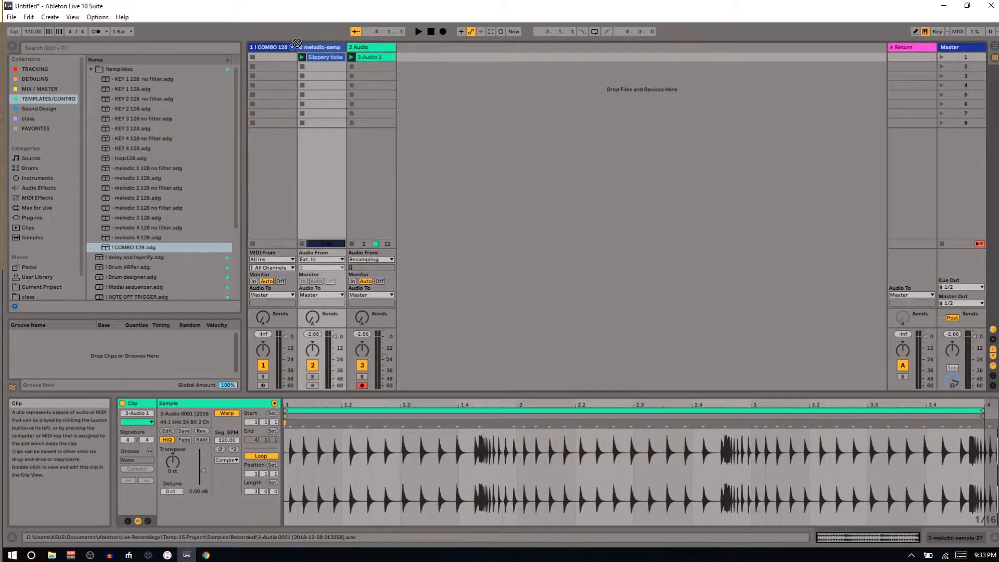
drag(384, 54, 383, 54)
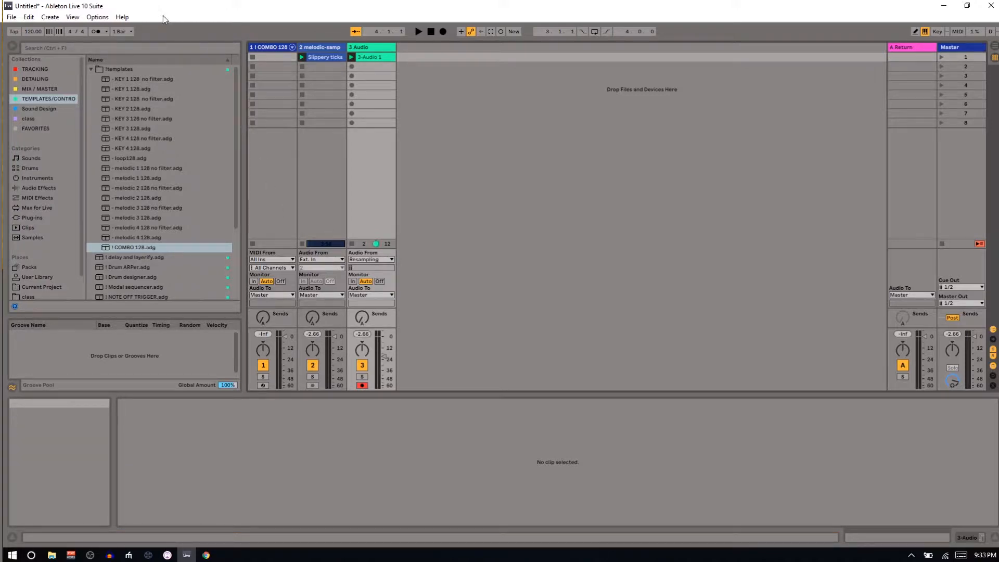
Create a MIDI clip in the COMBO 128 track's first slot and add a one-beat G#3 note at its start.
click(261, 46)
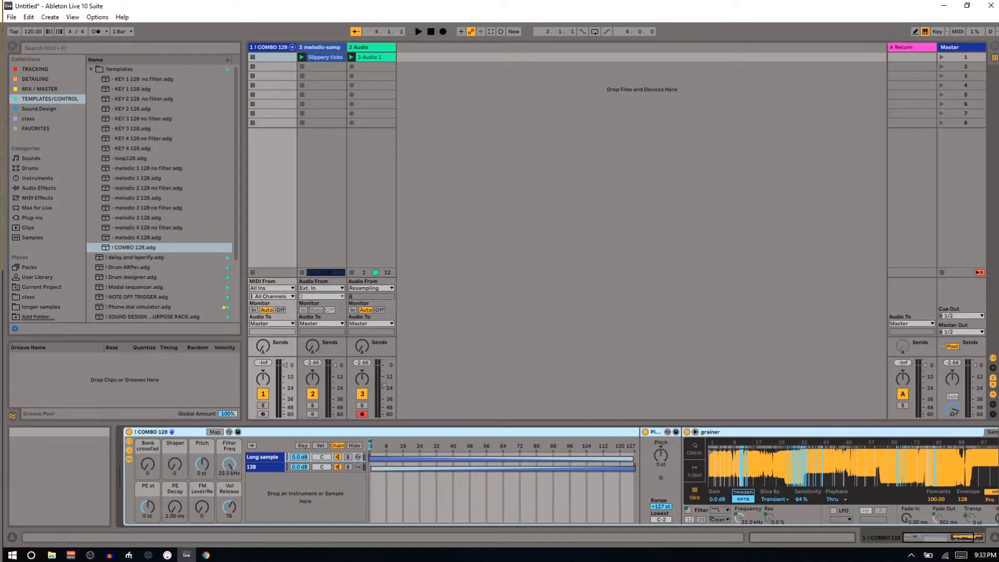
double_click(289, 55)
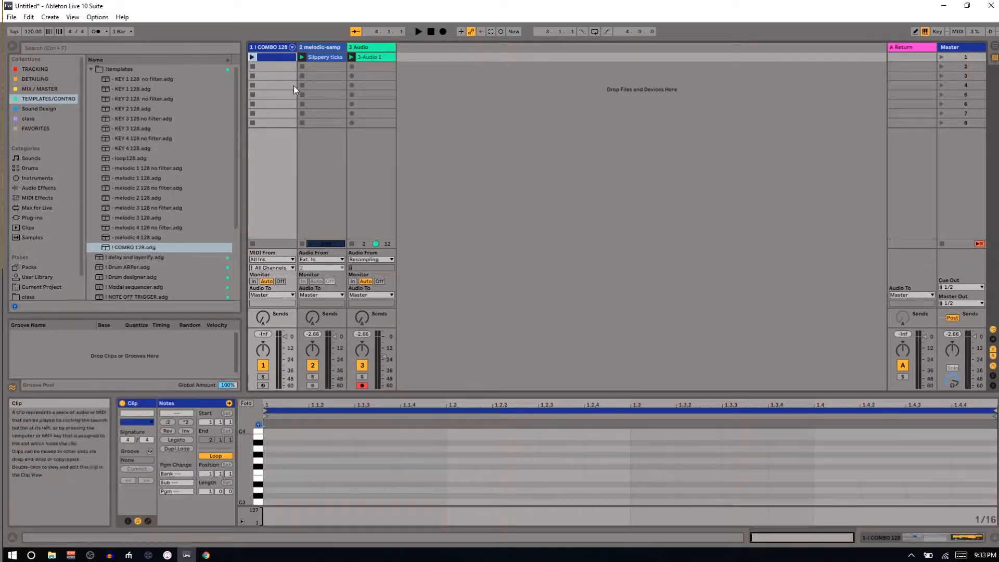
double_click(275, 452)
drag(282, 452, 447, 455)
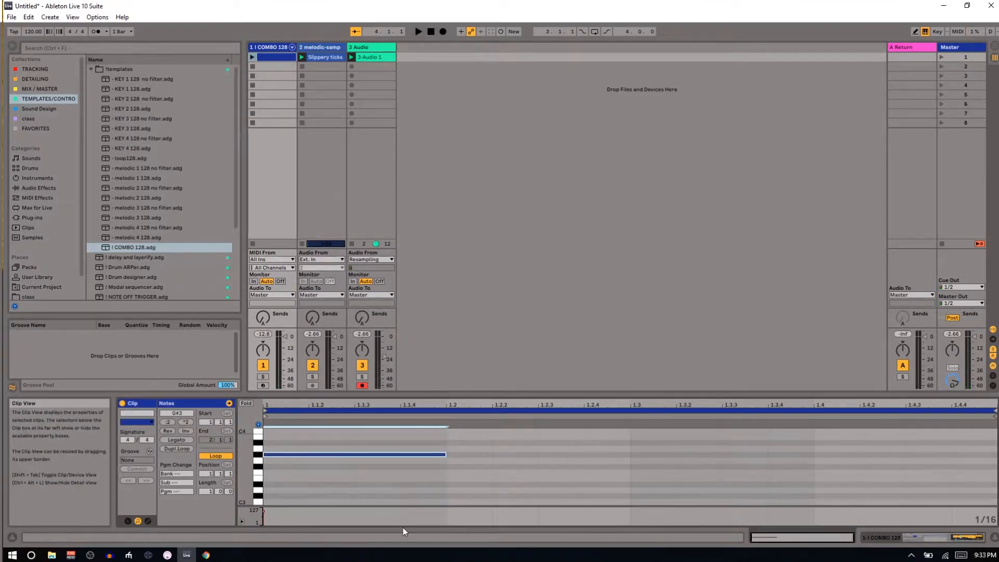
Duplicate the note onto beats 2 and 3, transposing the copies to A3 and C2.
key(ctrl+d)
key(Up)
key(ctrl+d)
key(Up)
key(Up)
key(Up)
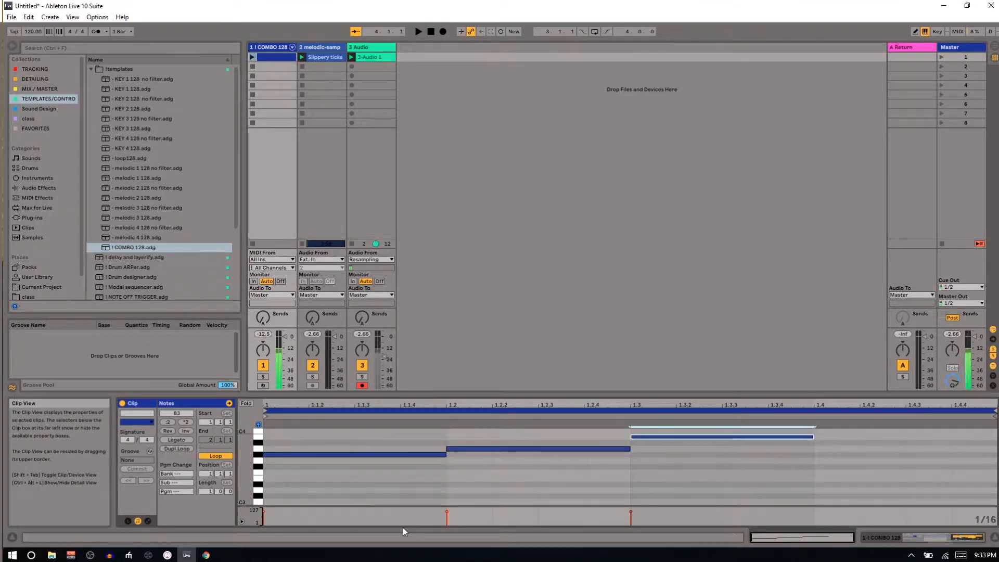
key(shift+Down)
key(shift+Down)
Duplicate the beat 3 note onto beat 4 and transpose the copy to C#1.
key(ctrl+d)
key(shift+Down)
key(Down)
key(Up)
key(Up)
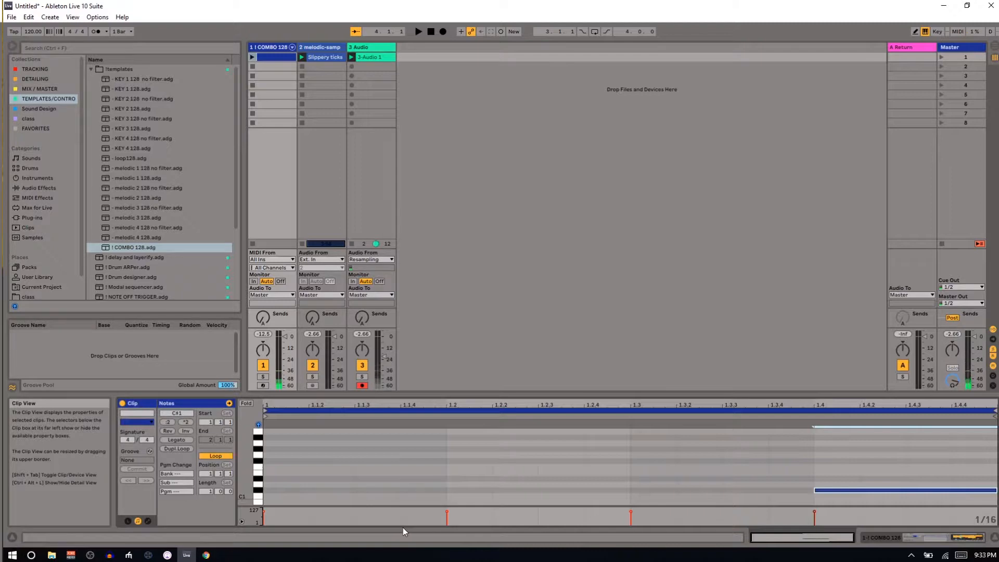
Transpose the beat 2 note down to F#1.
scroll(445, 451, up, 5)
scroll(446, 453, up, 3)
click(468, 466)
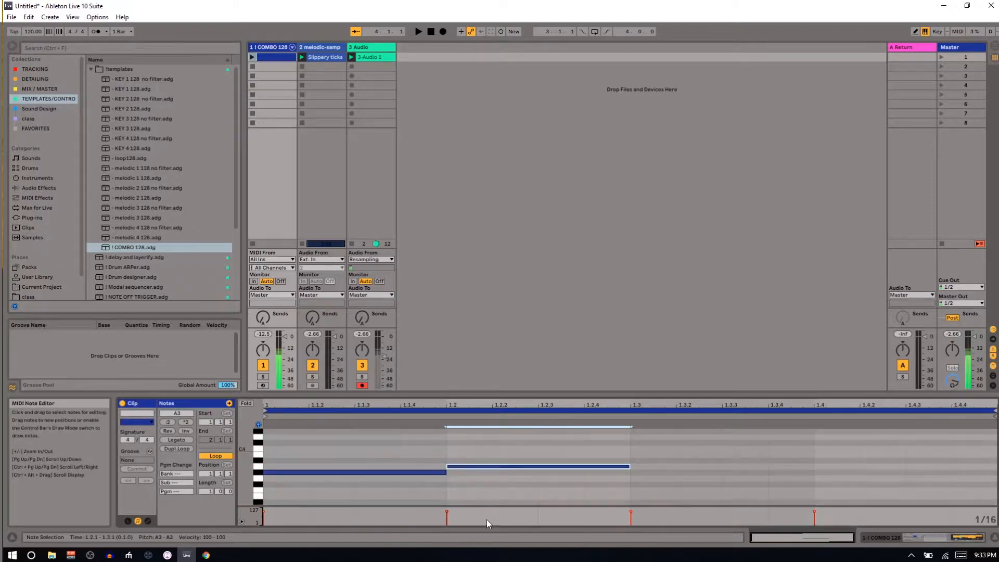
key(shift+Down)
key(shift+Down)
key(shift+Down)
key(Down)
key(Down)
key(Down)
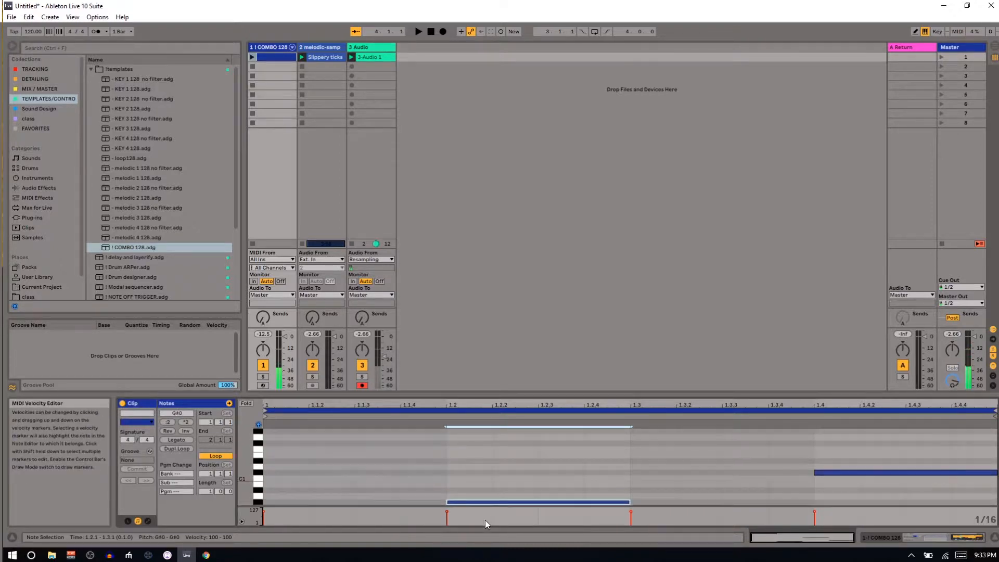
key(Down)
key(Down)
key(Down)
key(shift+Up)
key(Up)
key(Up)
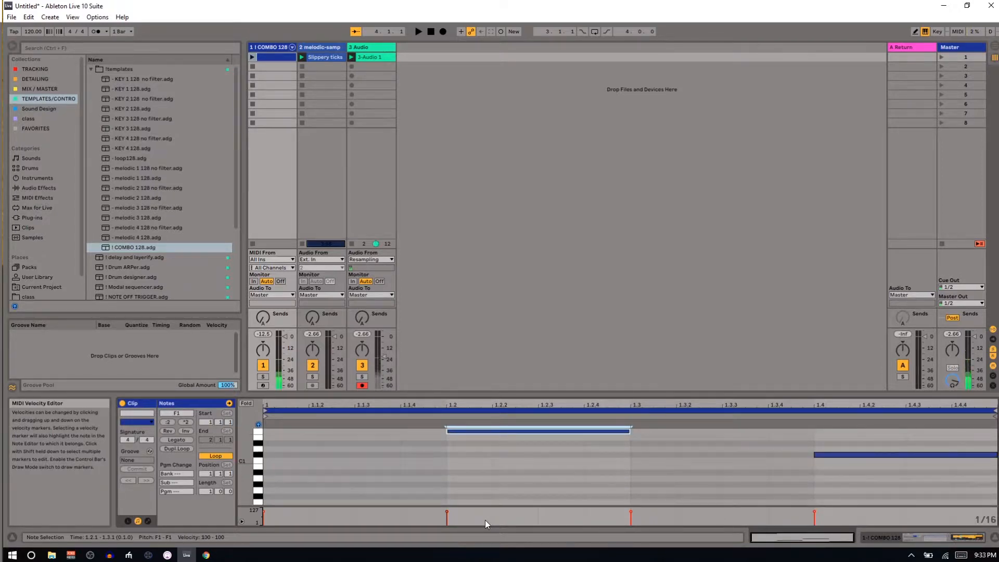
key(Up)
Start and stop the transport, and launch the new MIDI clip on the COMBO 128 track.
key(space)
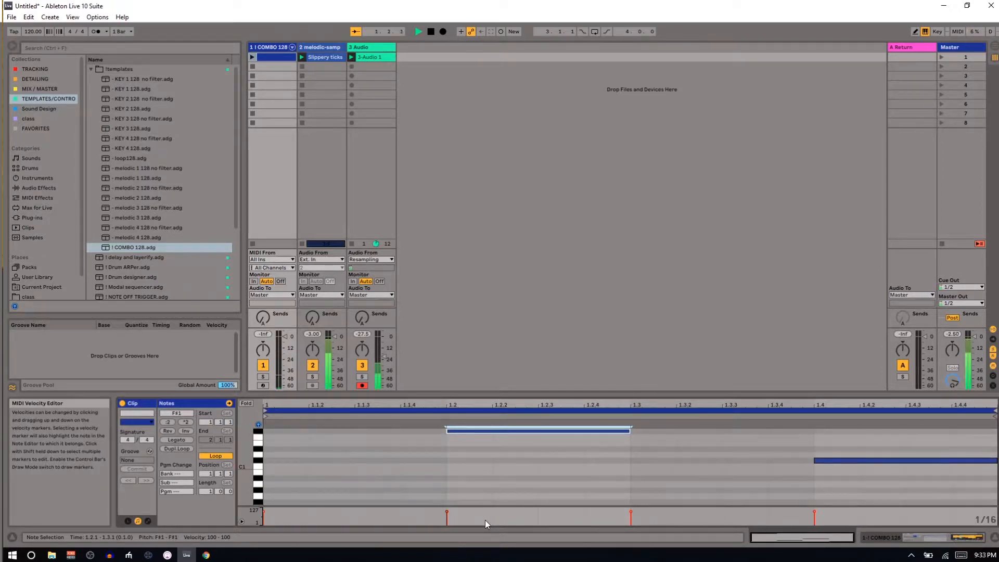
scroll(537, 485, up, 2)
key(space)
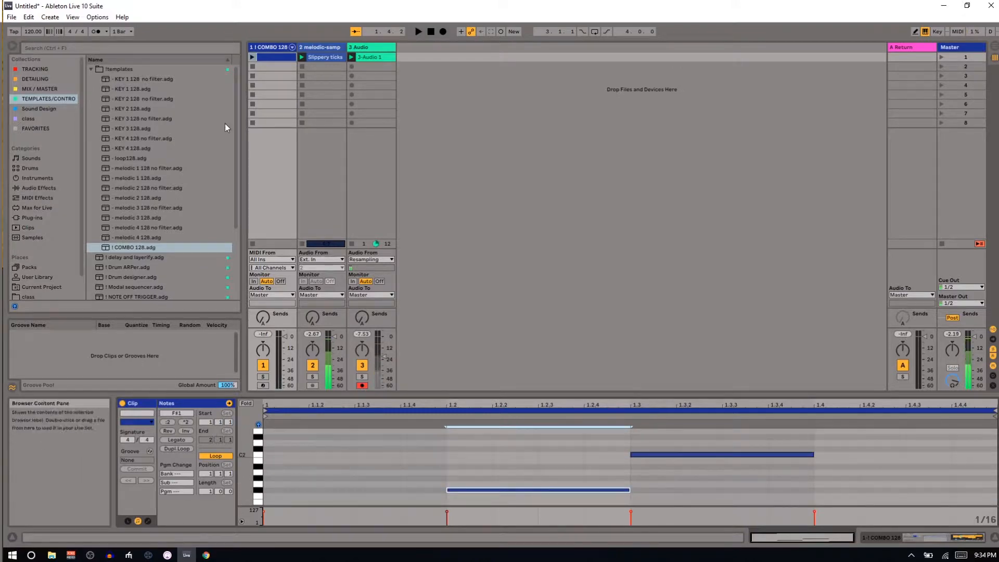
click(299, 49)
click(252, 57)
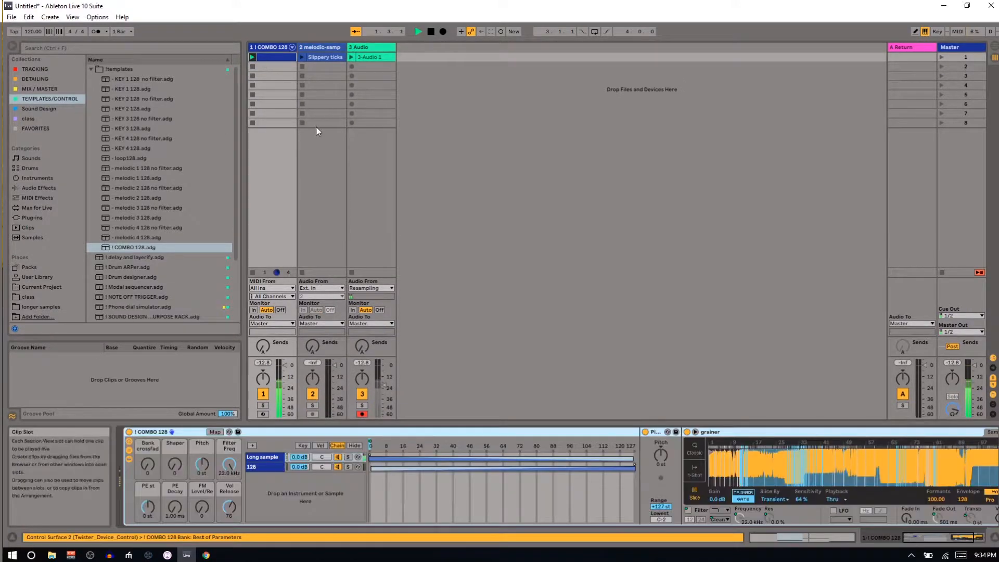
Enlarge the MIDI clip's note editor and fold it to only the rows that contain notes.
key(shift+Tab)
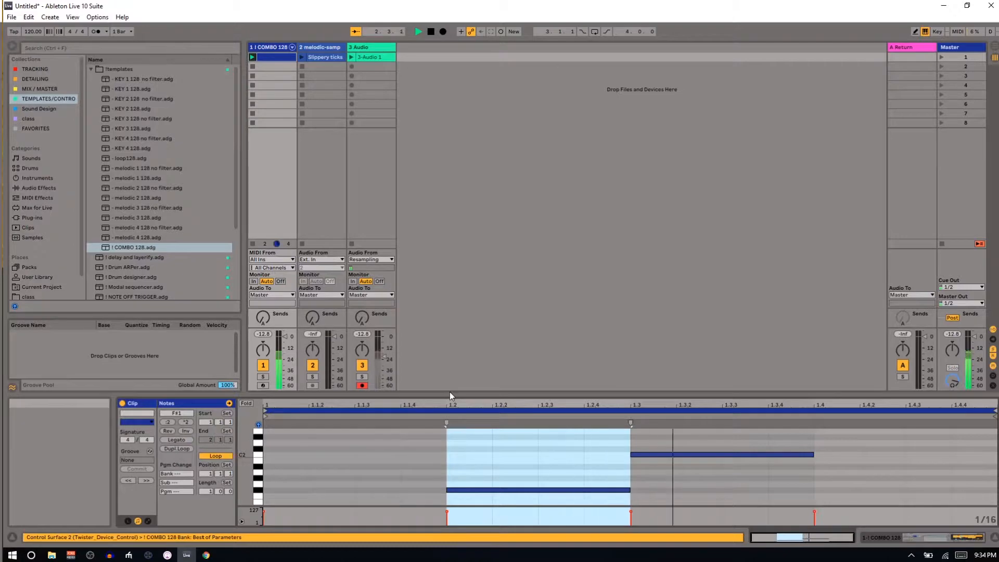
drag(449, 393, 447, 247)
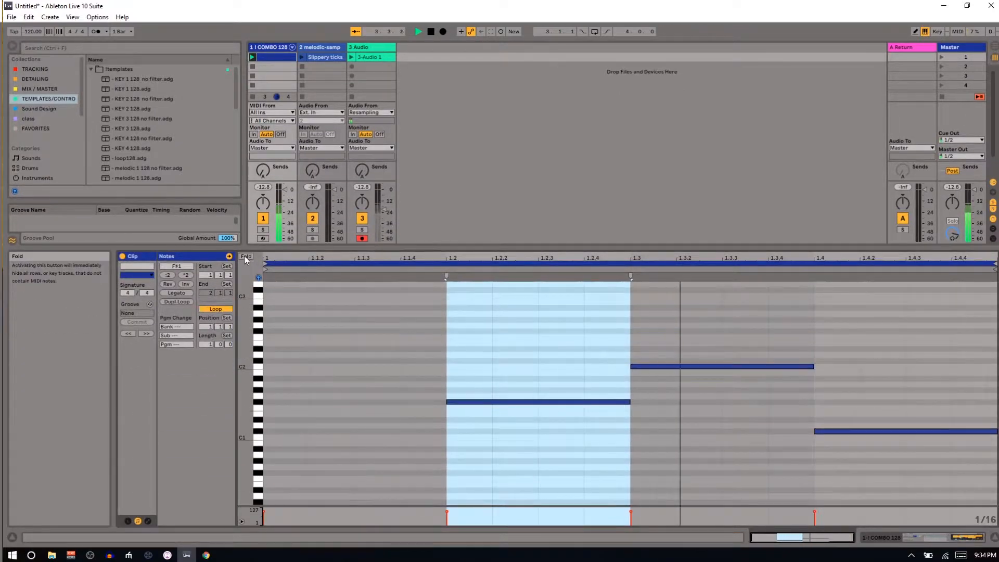
click(245, 256)
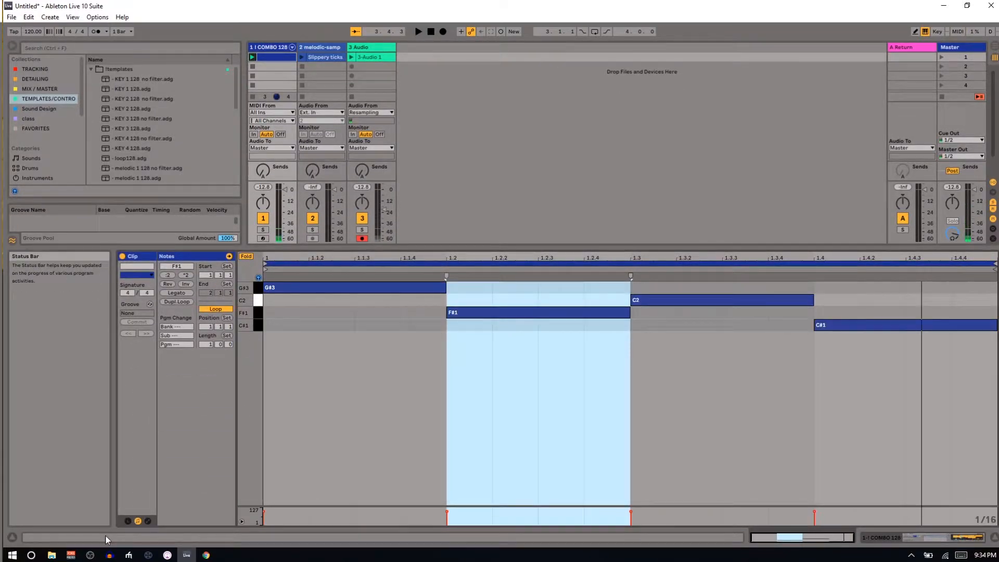
Return to the COMBO 128 device chain and select the rack's 128 chain to show its sample zones.
key(shift+Tab)
mouse_move(93, 556)
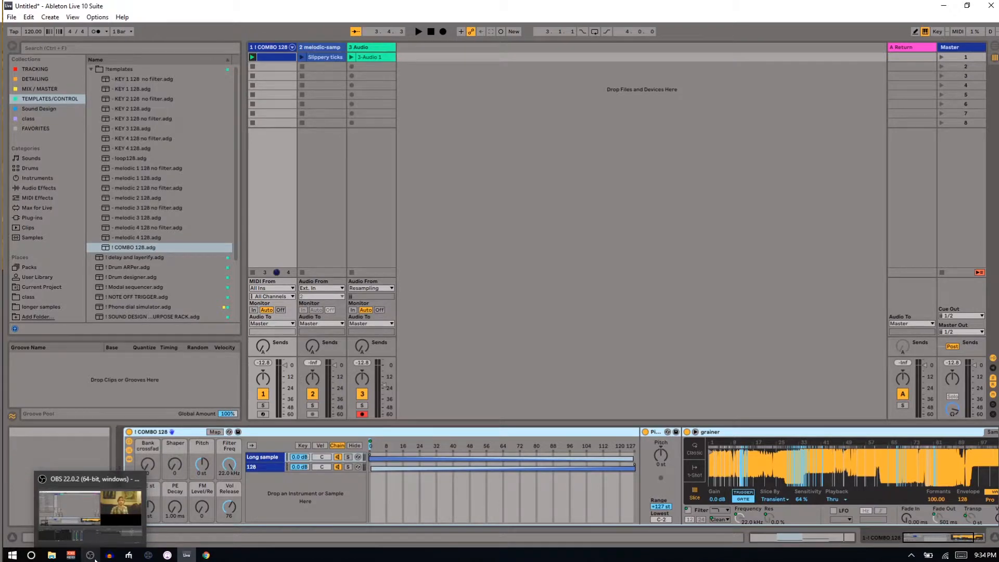
click(357, 509)
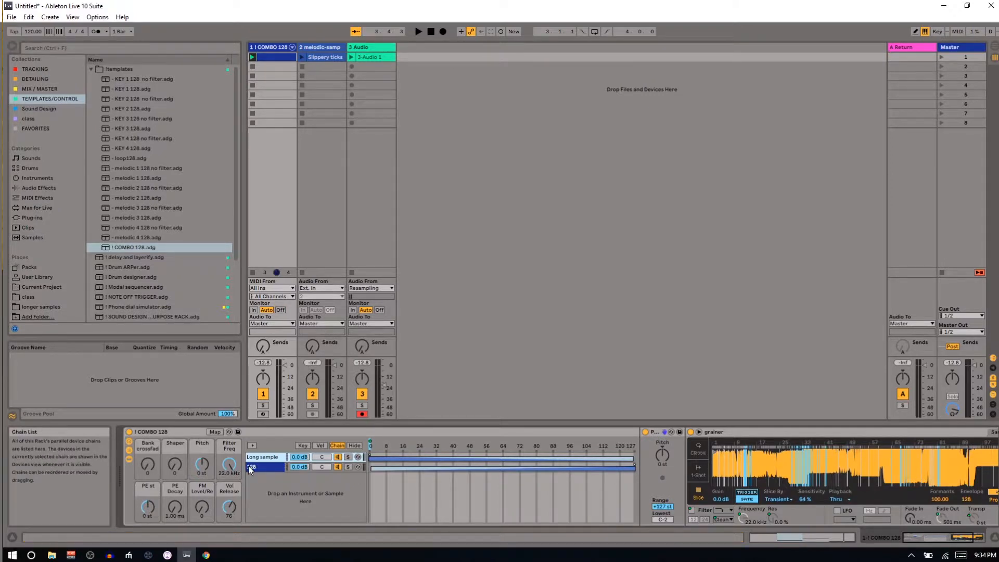
click(279, 469)
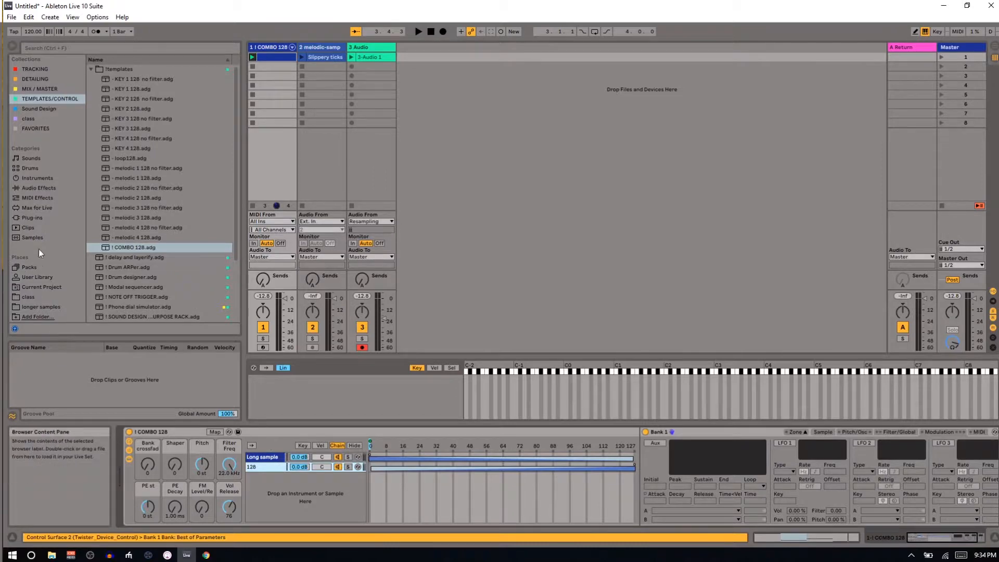
Load all samples of Mad Zach's 50 Lazers Collection from the User Library into the 128 chain's Bank 1 zone list.
click(43, 278)
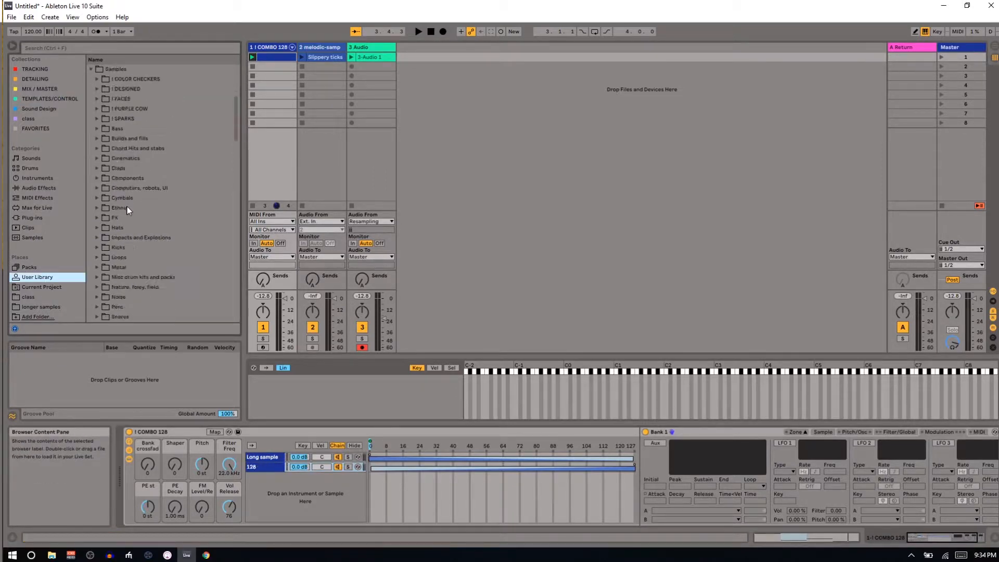
scroll(129, 210, down, 4)
drag(148, 153, 366, 404)
scroll(217, 133, up, 2)
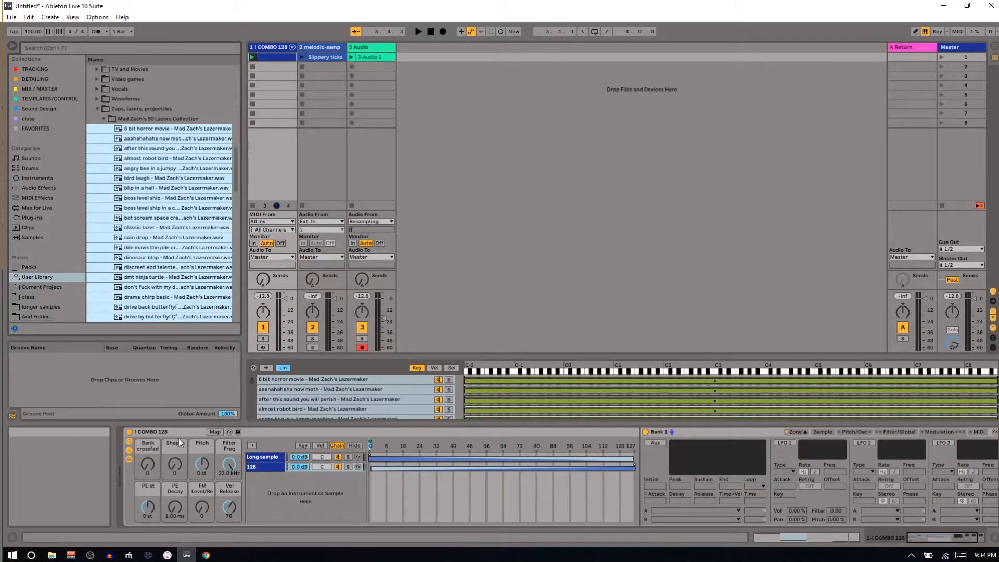
Distribute the key ranges of all Bank 1 samples equally and enlarge the zone editor to show the full list.
right_click(298, 388)
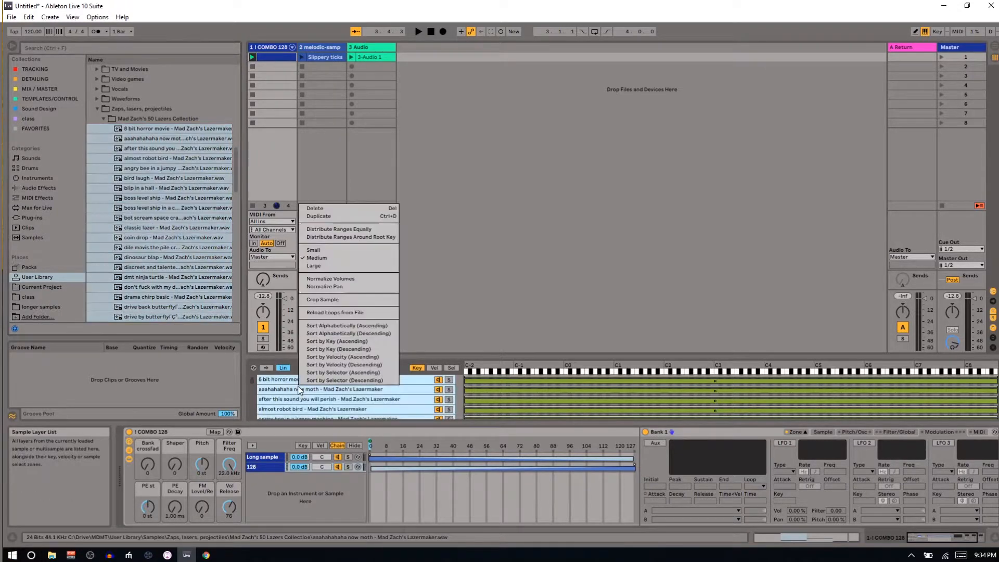
click(337, 230)
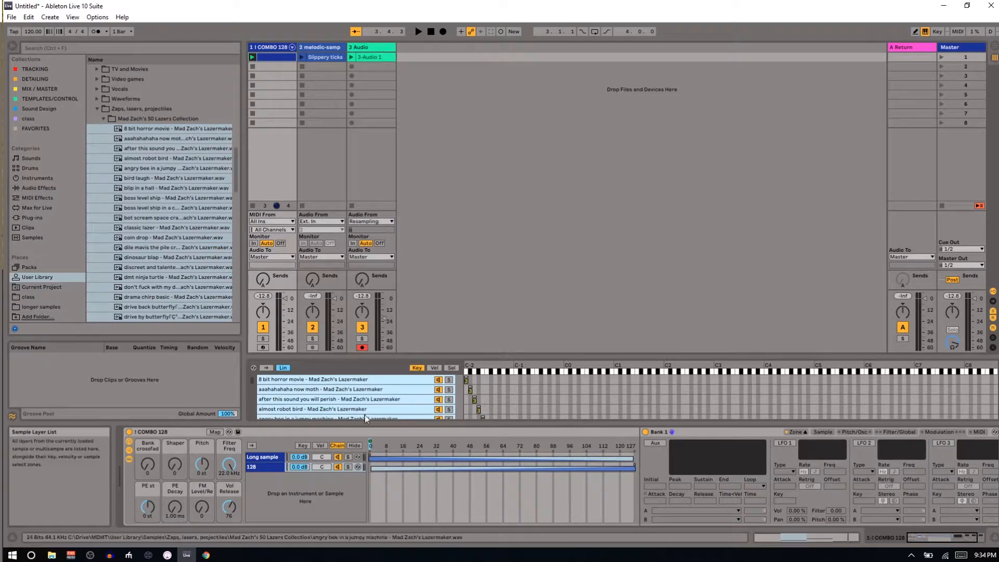
drag(388, 357, 400, 66)
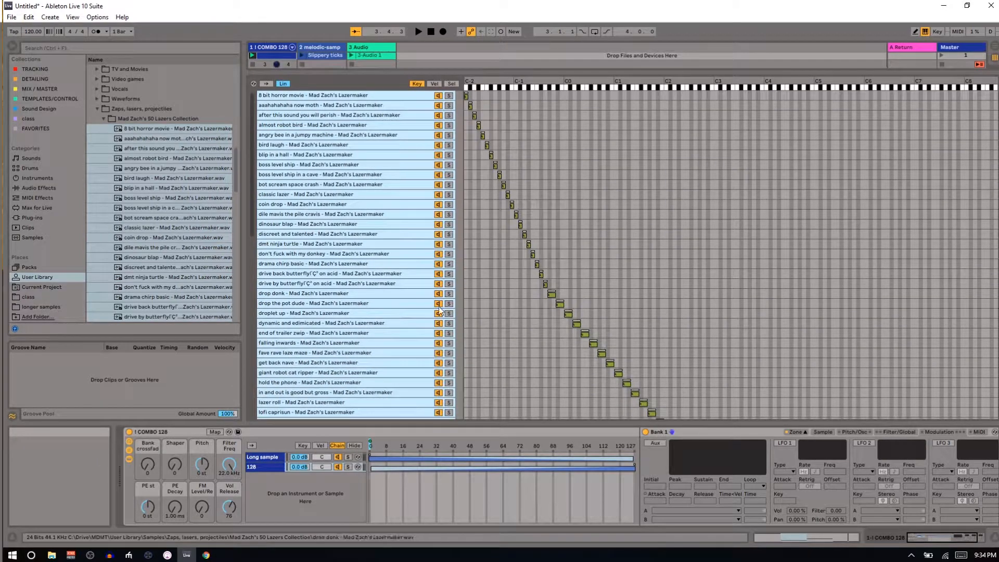
Select all samples in the Bank 1 zone list and duplicate them.
click(388, 295)
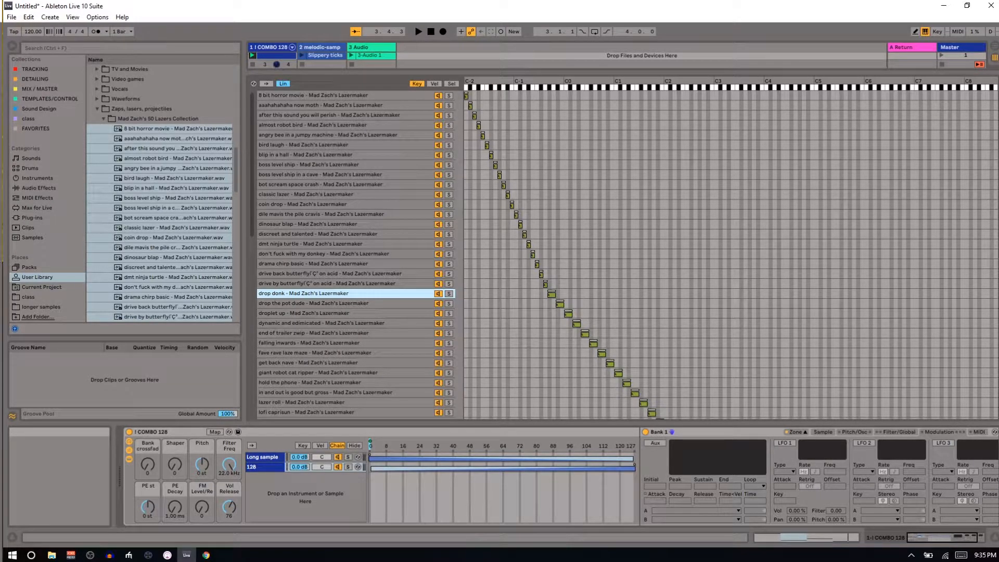
key(ctrl+a)
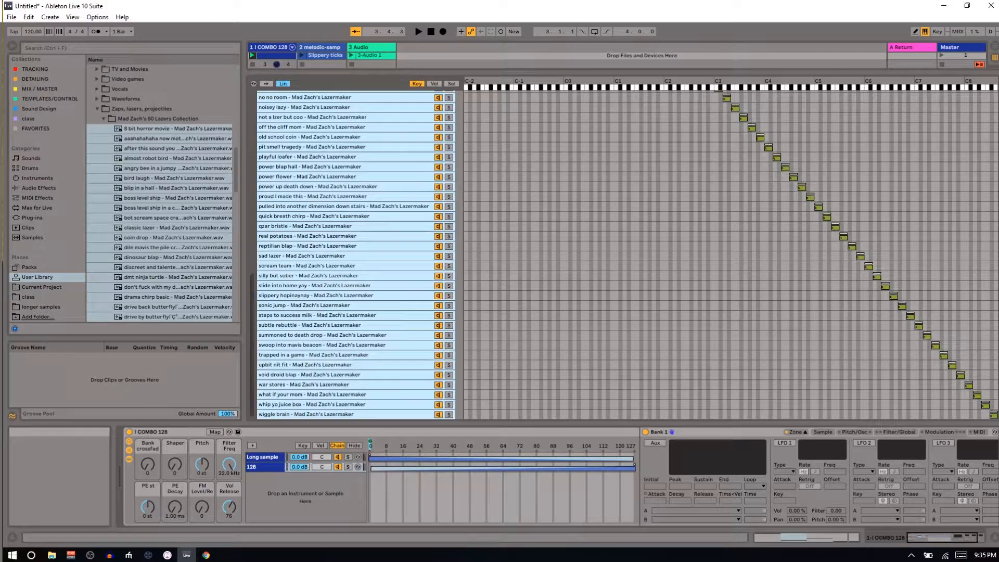
right_click(403, 245)
click(418, 257)
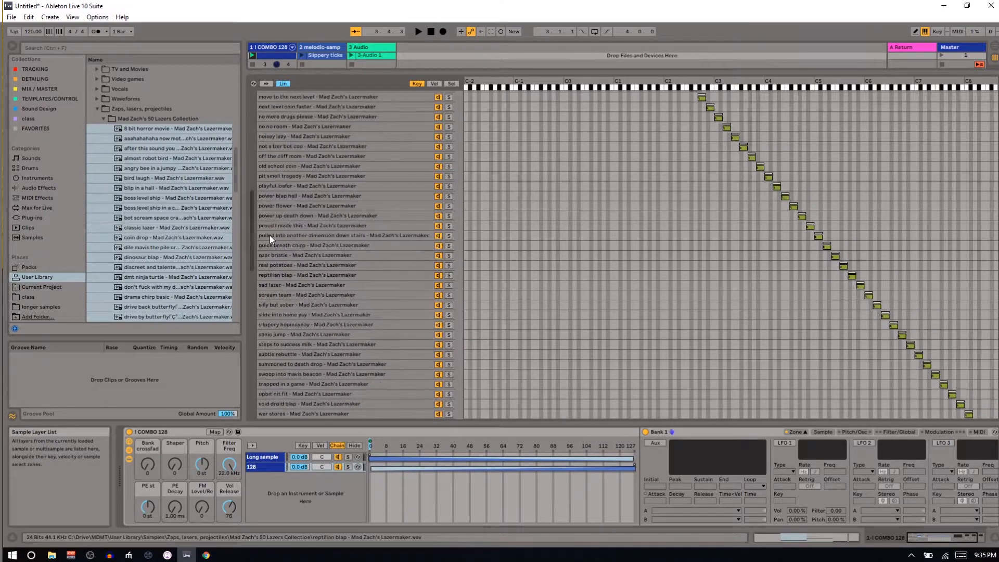
Distribute the ranges of the whole doubled sample list equally and shrink the zone editor back down.
right_click(287, 235)
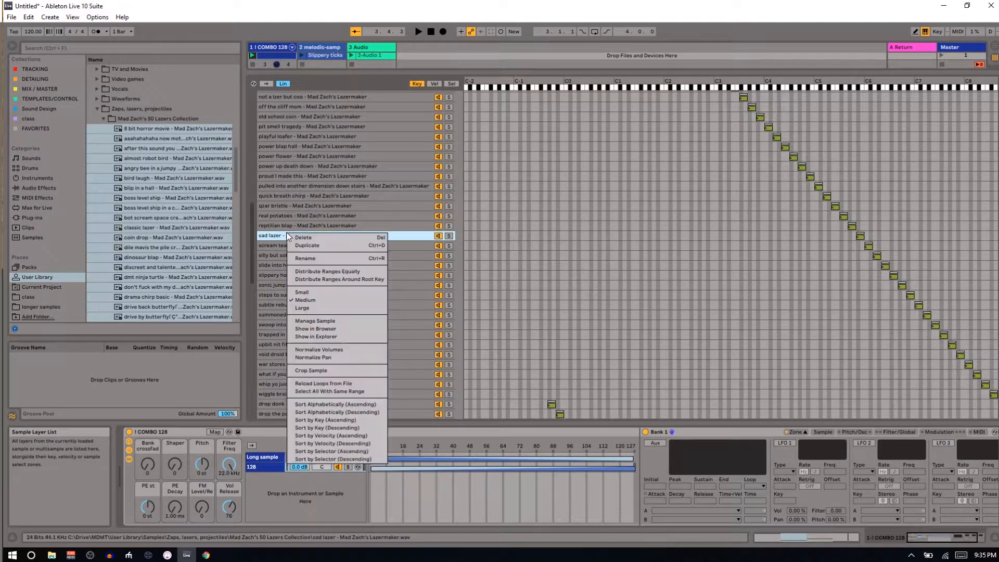
click(328, 269)
scroll(327, 248, up, 5)
scroll(326, 244, down, 16)
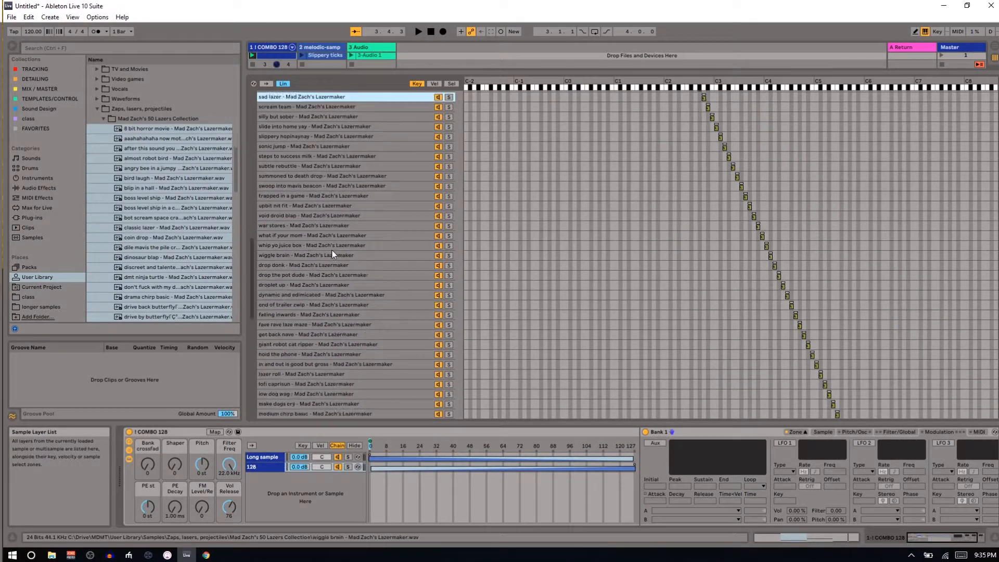
scroll(321, 263, down, 6)
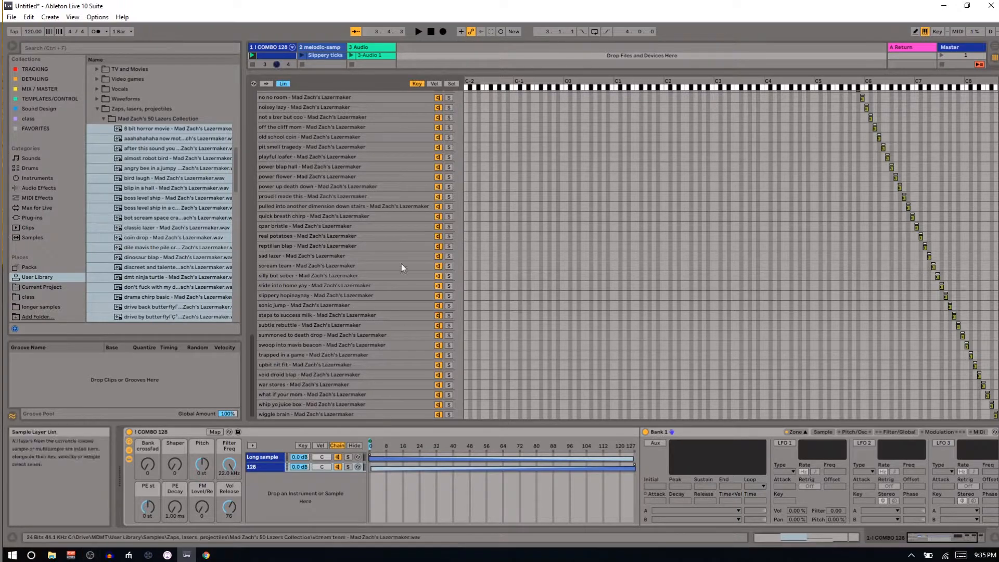
drag(406, 73, 413, 418)
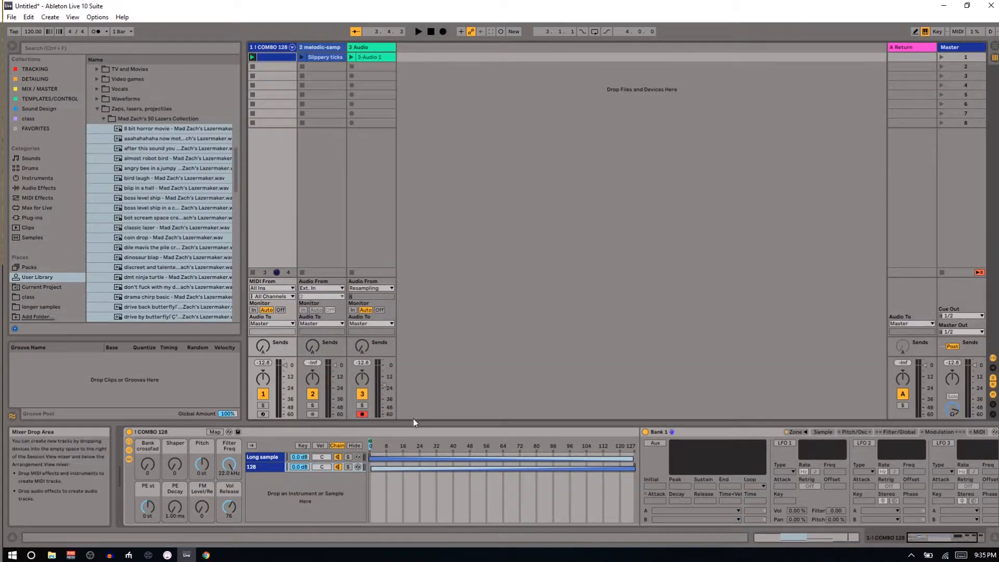
Sweep the Bank crossfade macro to 127, back to 0, and up to 85 to compare the two chains.
drag(148, 468, 148, 437)
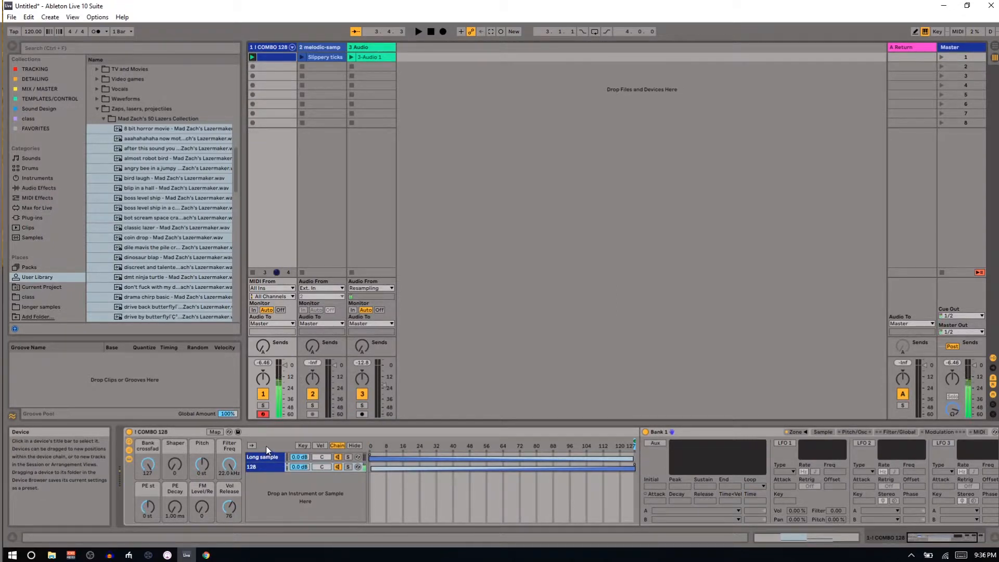
drag(148, 465, 147, 503)
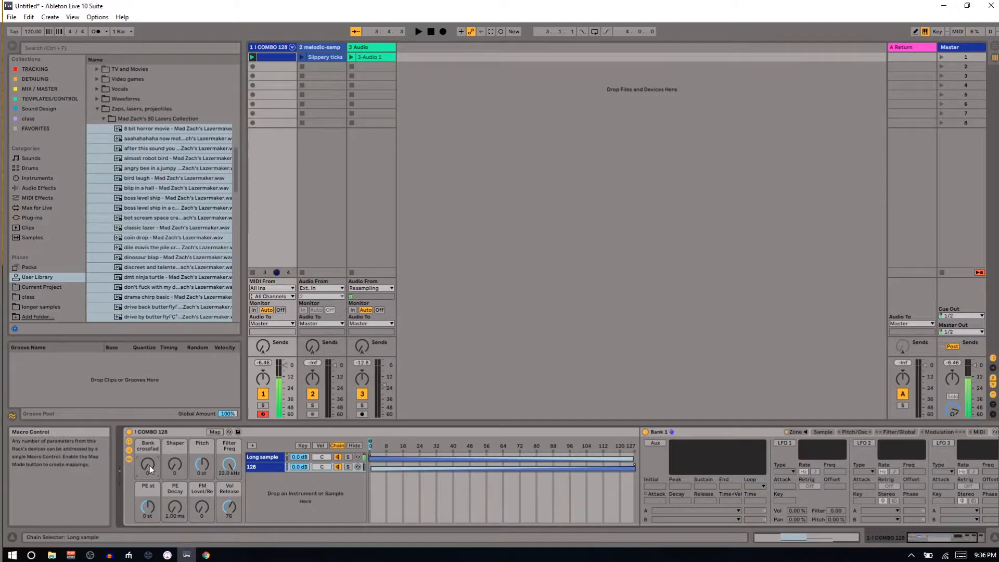
mouse_move(149, 465)
mouse_down()
mouse_move(149, 439)
mouse_move(148, 461)
mouse_move(148, 448)
mouse_up()
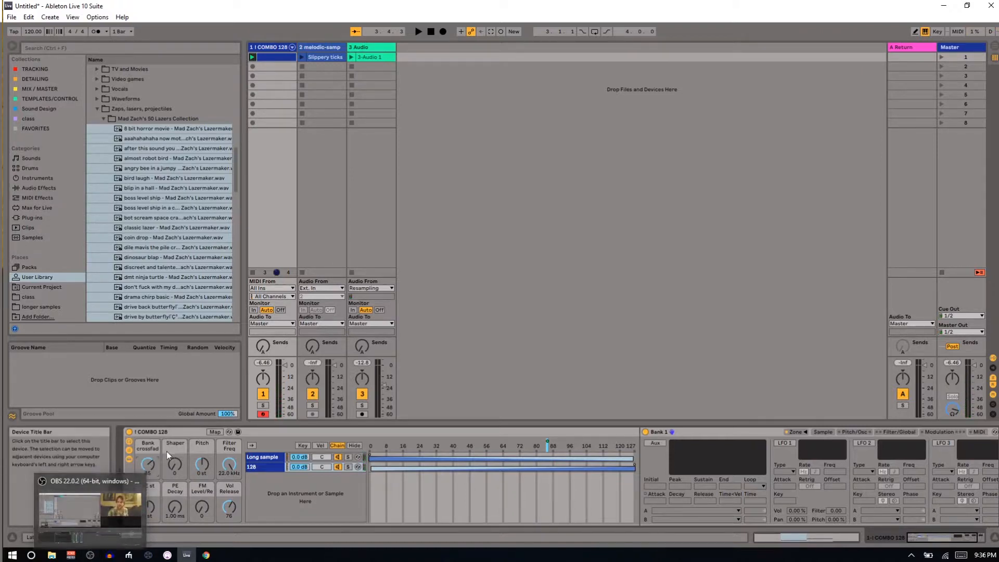
Check which parameters the rack's Shaper macro is mapped to.
mouse_move(173, 465)
mouse_down()
mouse_move(173, 419)
mouse_move(173, 465)
mouse_up()
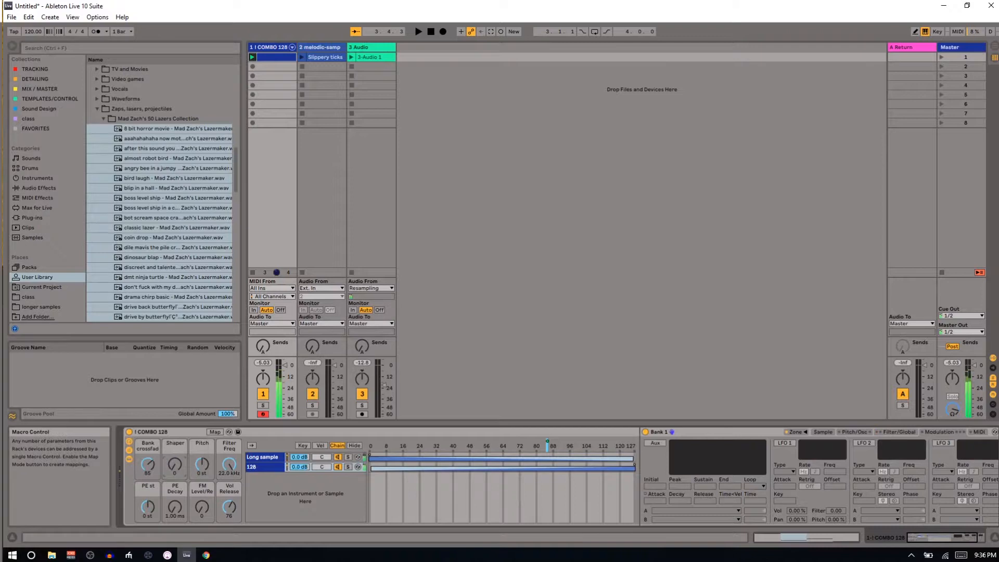
right_click(176, 471)
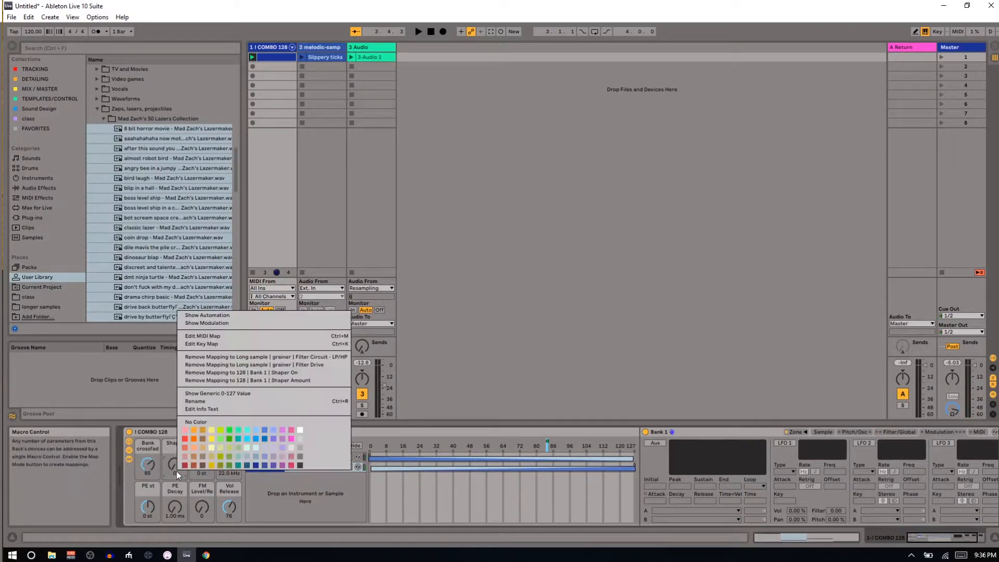
click(757, 430)
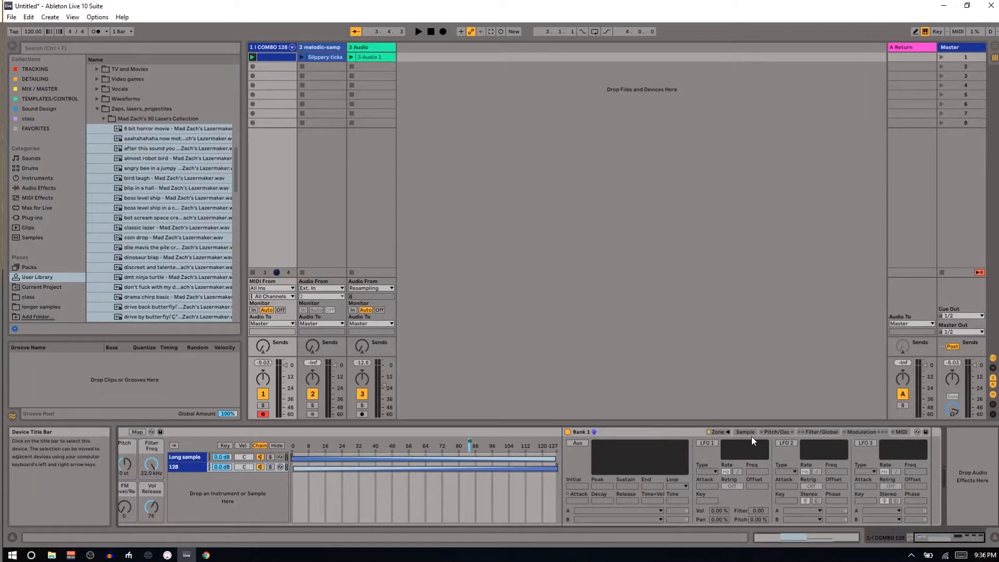
Set the Filter Freq macro to 17.9 kHz and show the Filter/Global settings of Bank 1 in the 128 chain.
drag(151, 464, 153, 475)
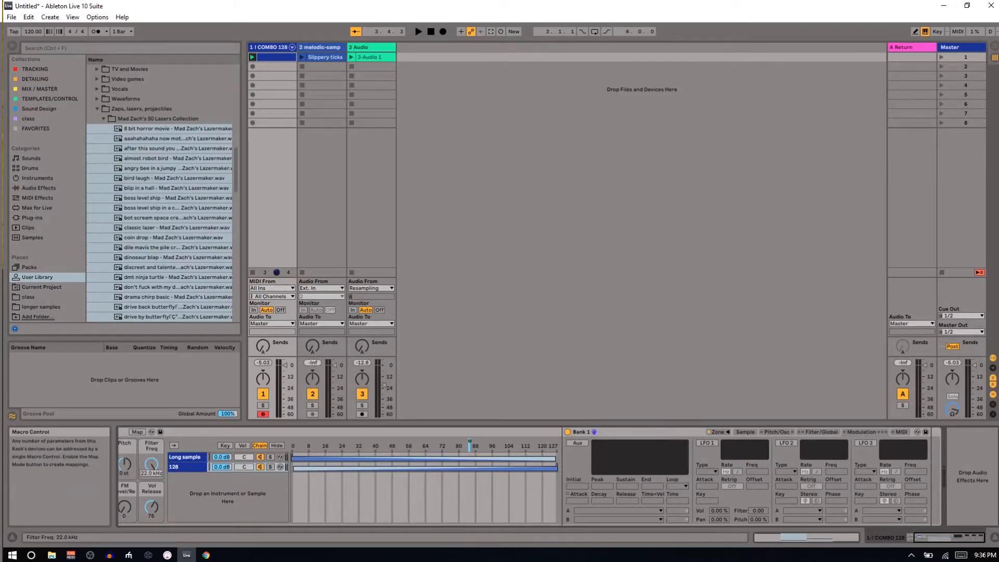
click(743, 432)
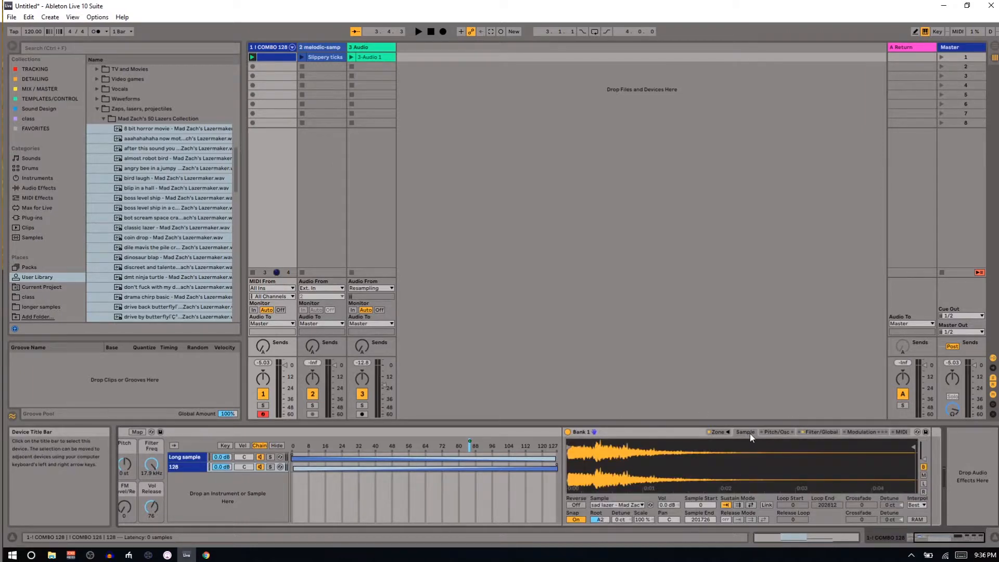
click(813, 432)
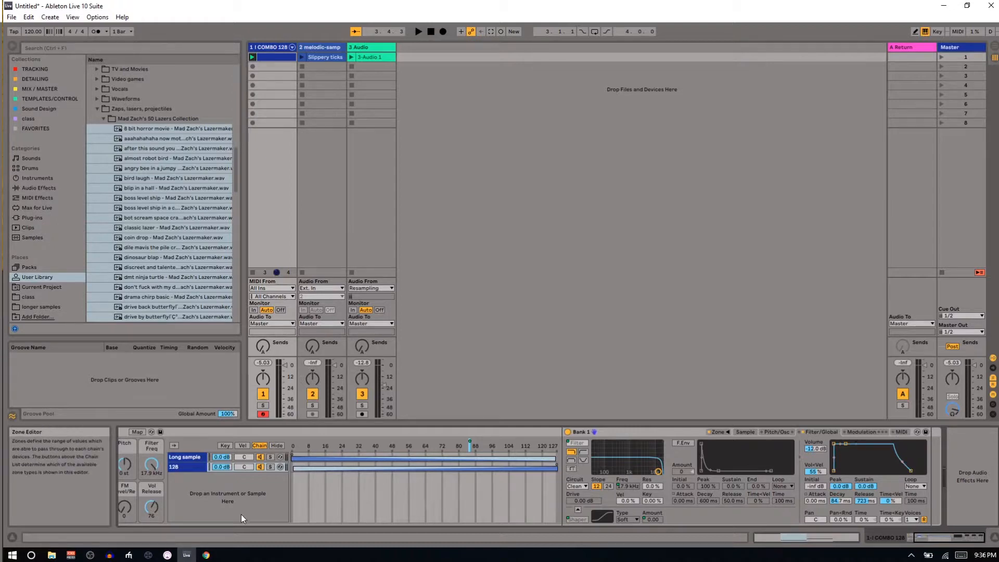
click(173, 470)
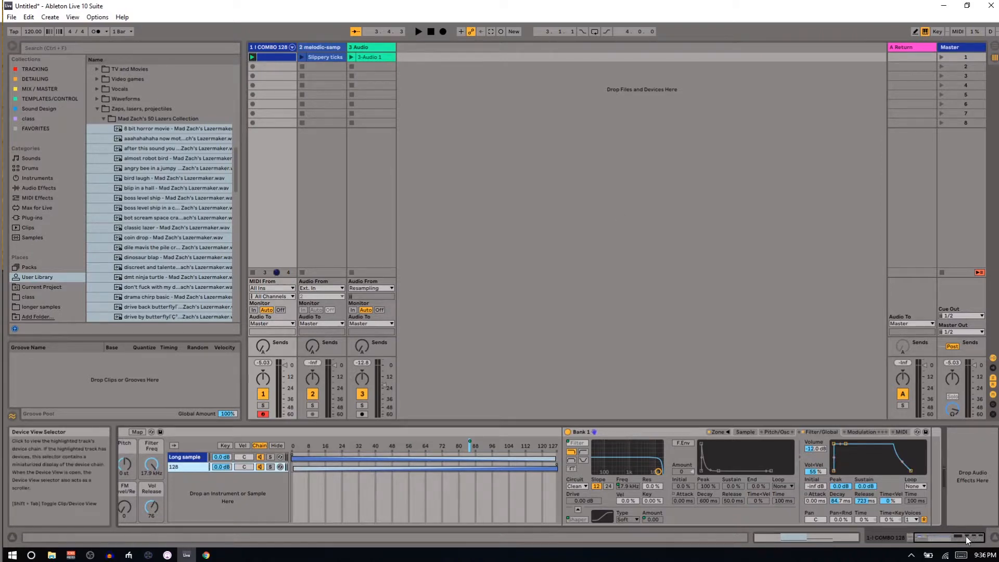
drag(966, 535, 953, 538)
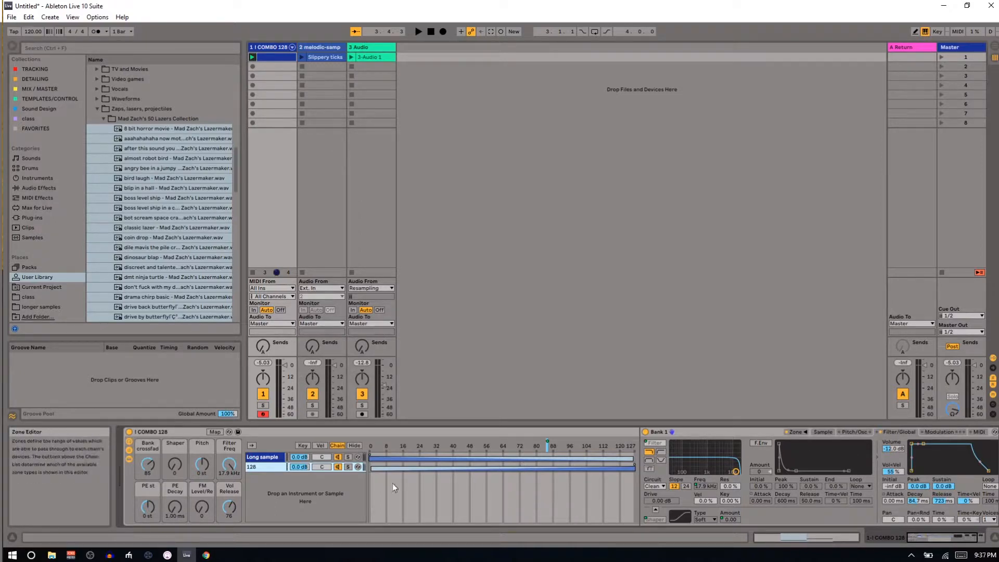
Examine the rack's FM Level/Res and Vol Release macros and the controls of grainer in the Long sample chain.
mouse_move(201, 513)
mouse_down()
mouse_move(201, 484)
mouse_move(202, 524)
mouse_up()
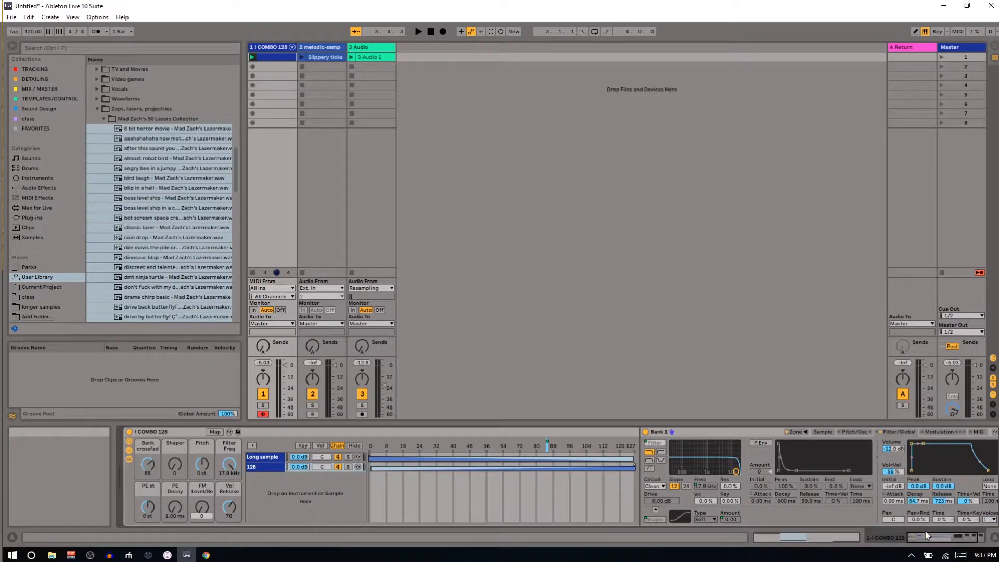
click(939, 537)
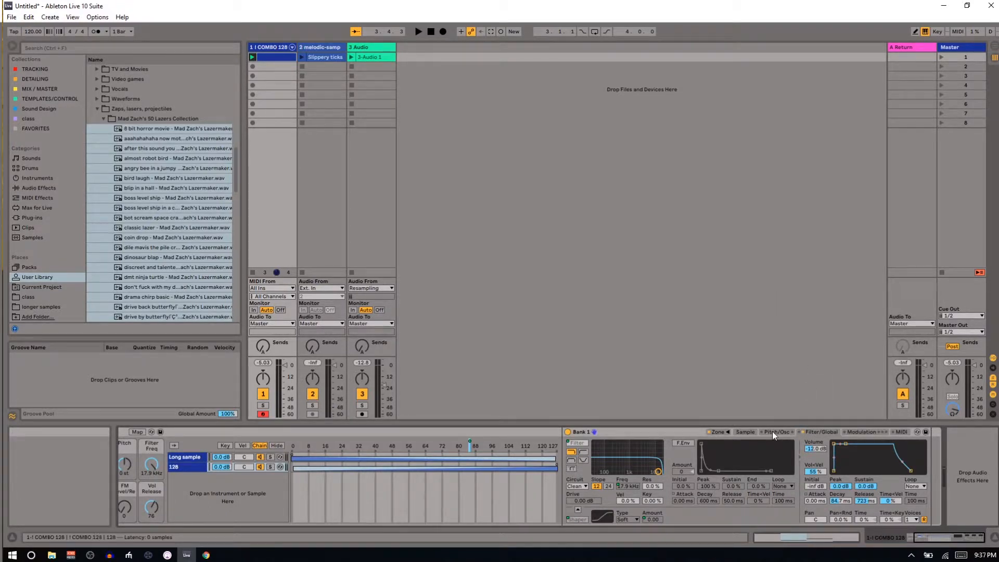
click(175, 466)
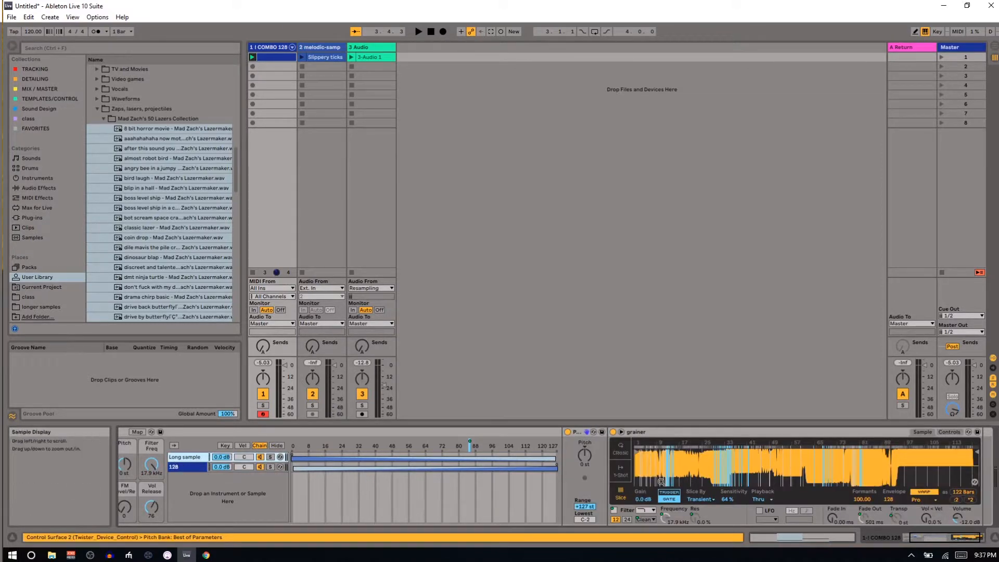
click(950, 432)
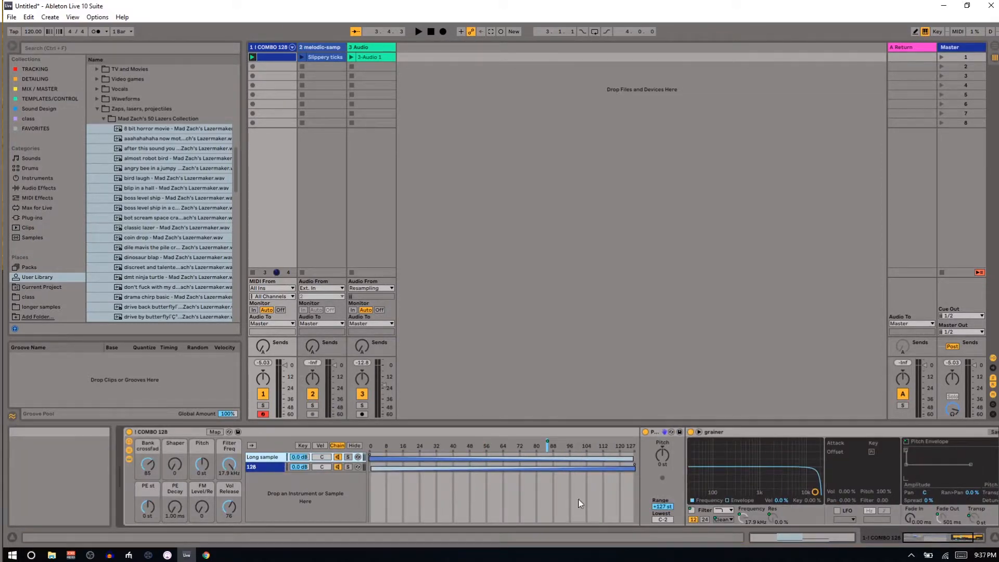
click(232, 514)
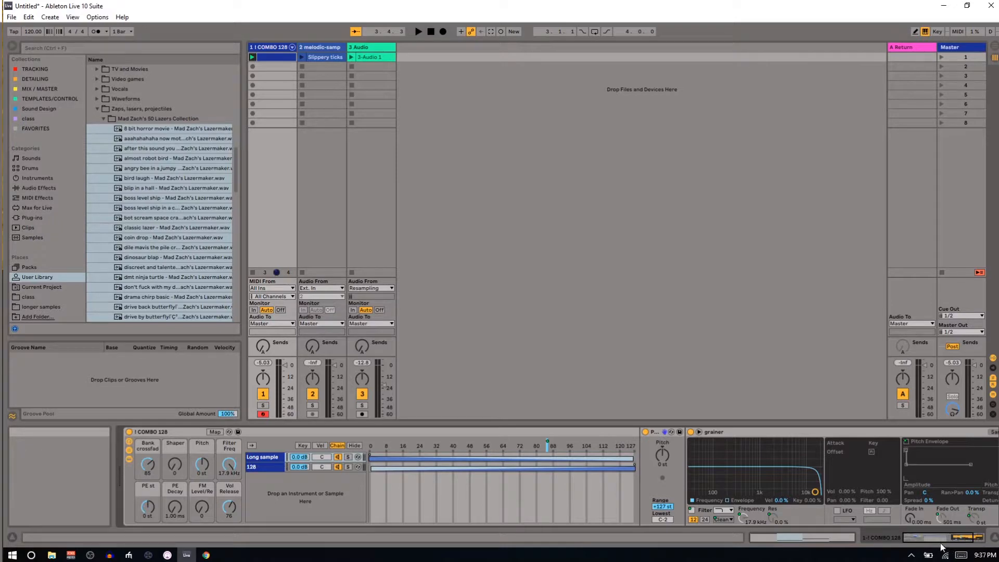
drag(936, 538, 891, 545)
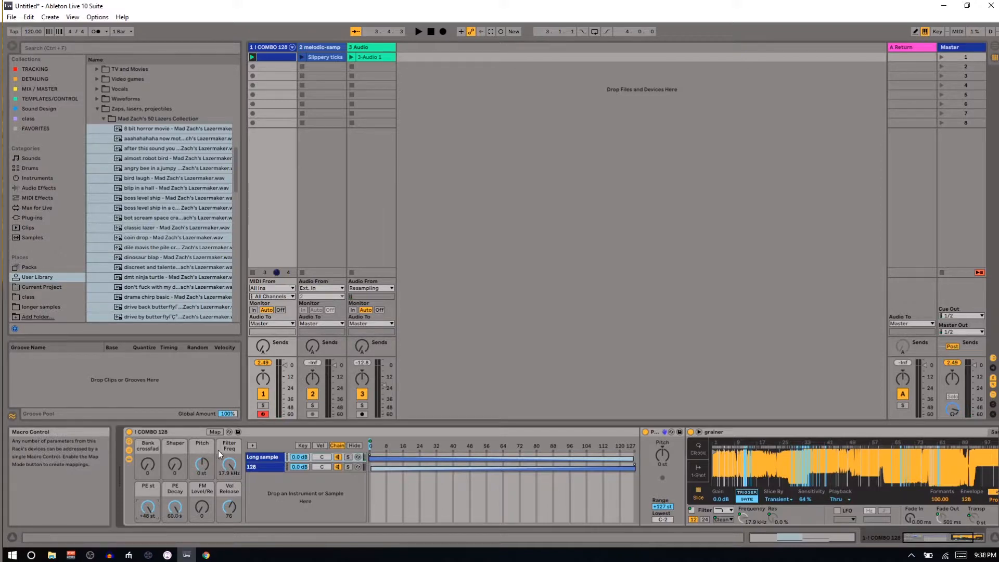
Set the PE Decay macro to 1.09 ms and reset the PE st macro to 0 st.
drag(175, 507, 175, 554)
double_click(148, 508)
Show the grainer device's controls and try a Fade In of 804 ms, then restore it to 0.00 ms.
drag(937, 537, 949, 535)
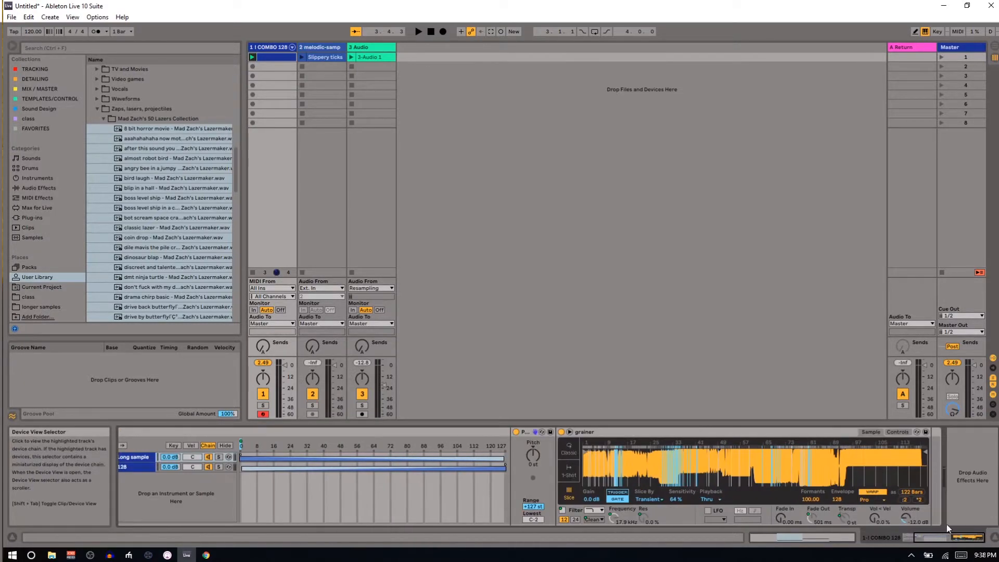
click(896, 432)
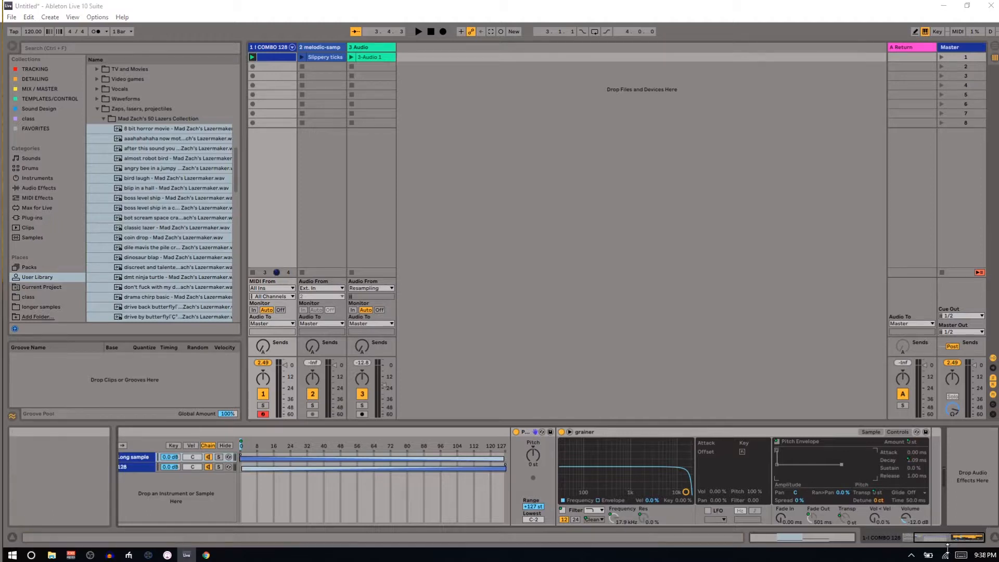
click(927, 537)
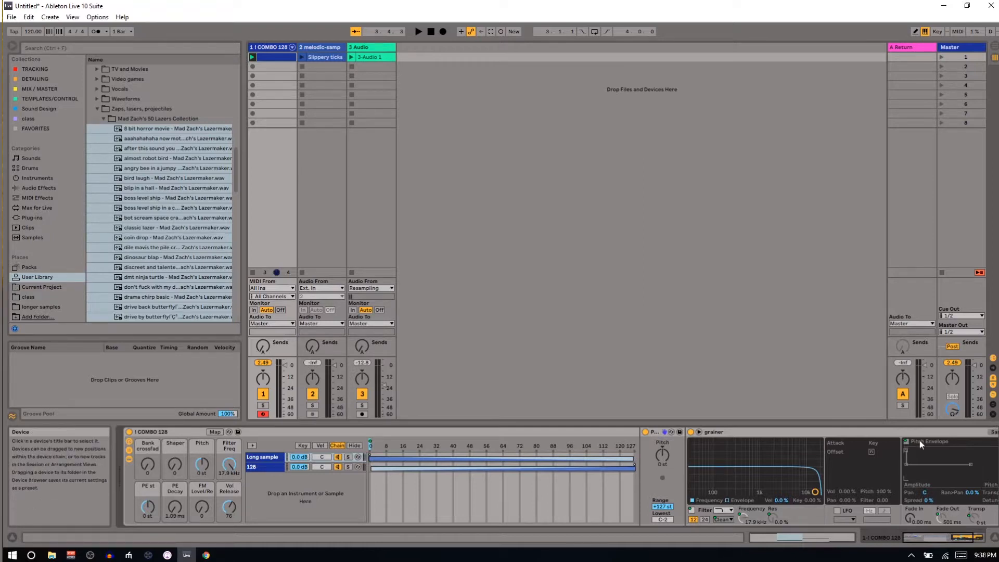
drag(909, 519, 910, 512)
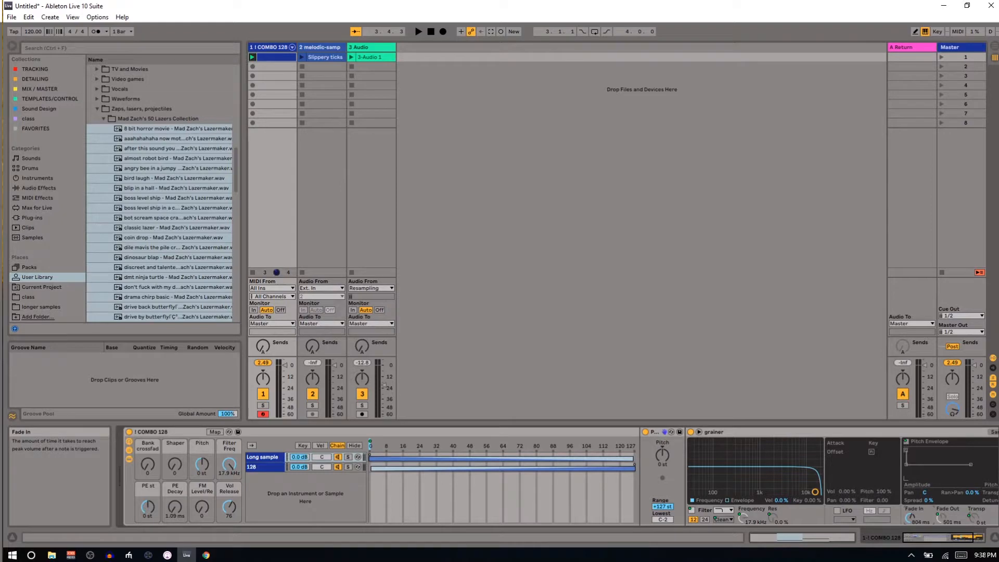
drag(910, 518, 904, 517)
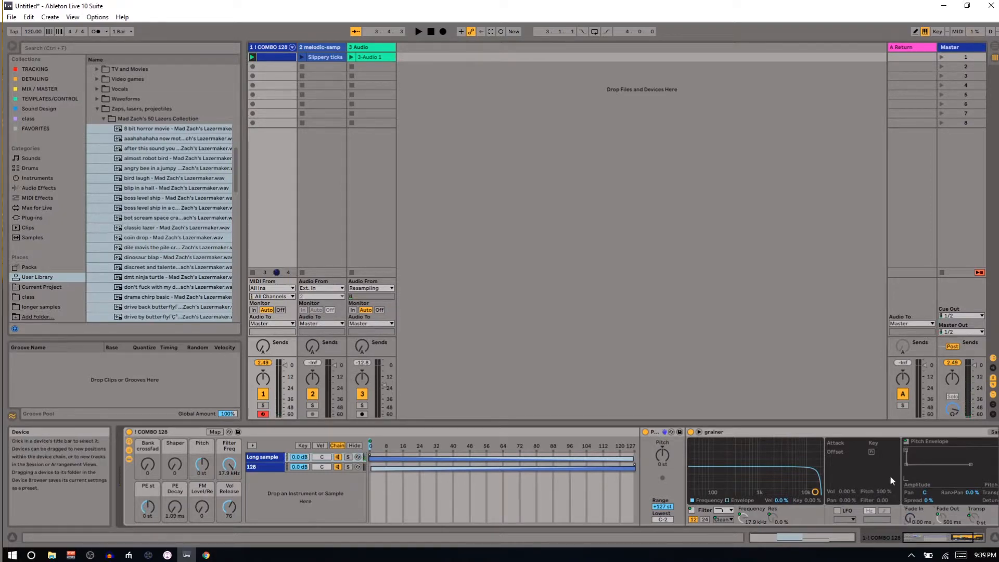
Set the Vol Release macro to 127 and turn on the COMBO 128 rack's macro mapping mode.
click(943, 517)
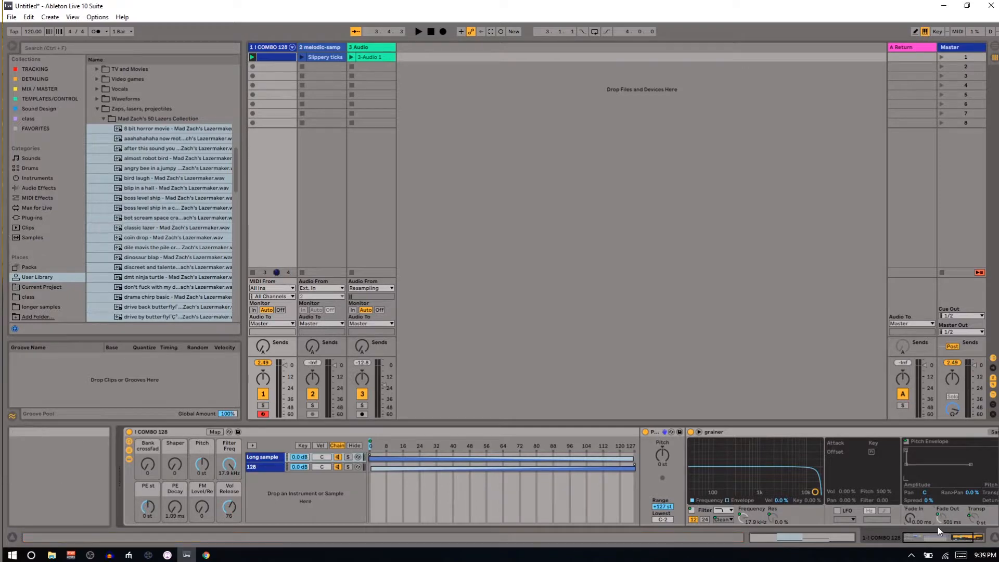
drag(229, 508, 221, 490)
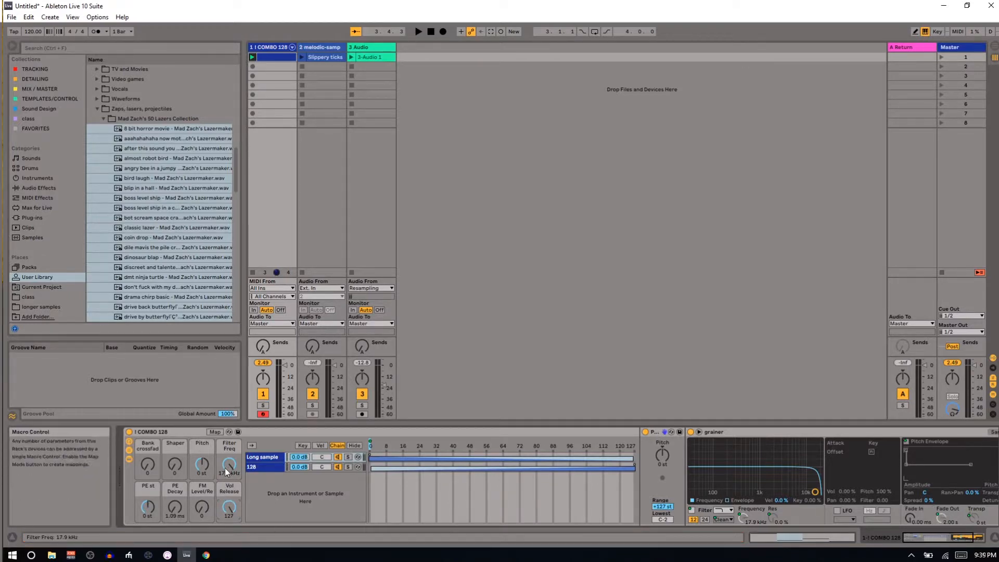
click(210, 432)
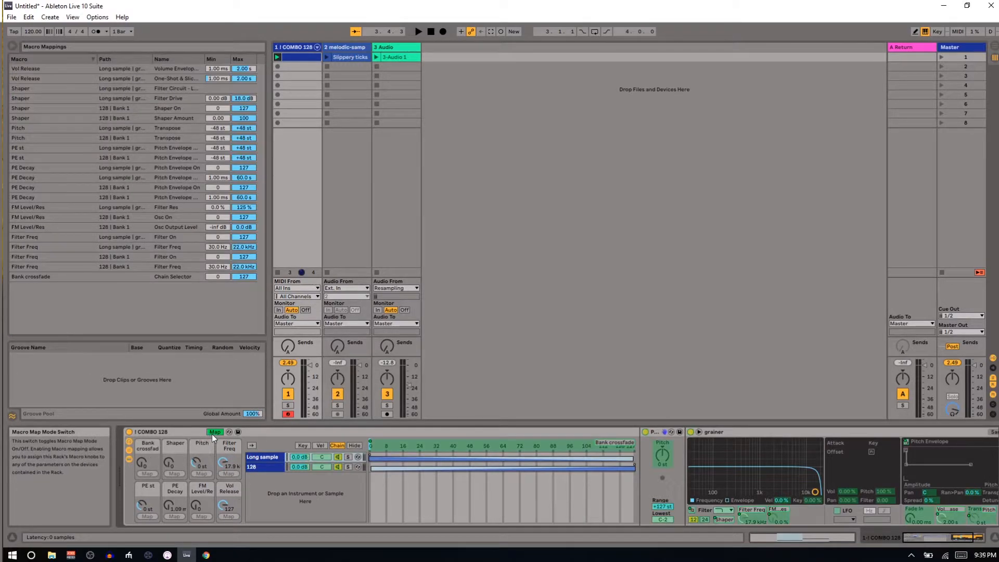
Try a different maximum for the Vol Release mapping of the volume envelope, undo it, and turn off macro mapping mode.
click(236, 70)
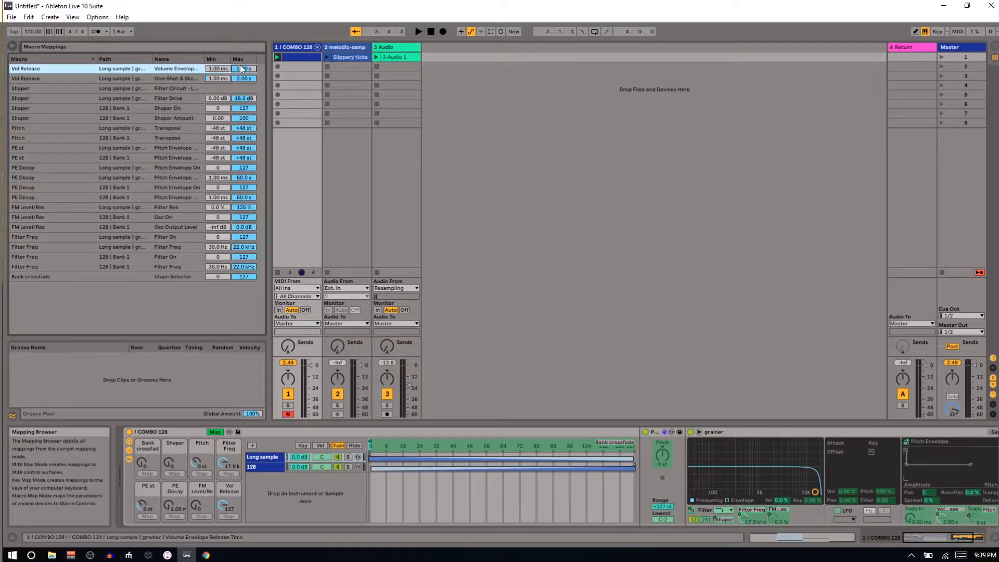
click(278, 468)
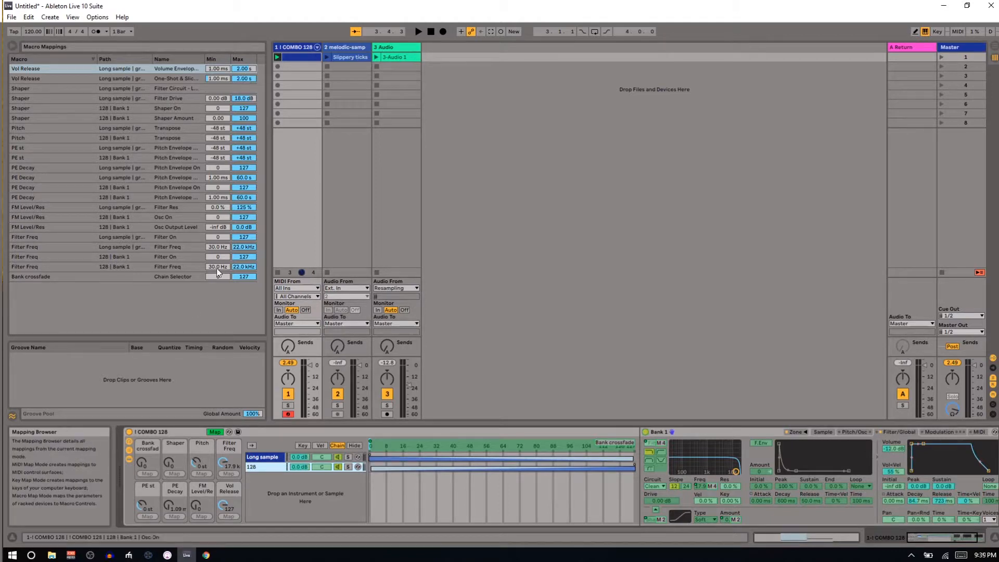
drag(239, 70, 239, 31)
key(ctrl+z)
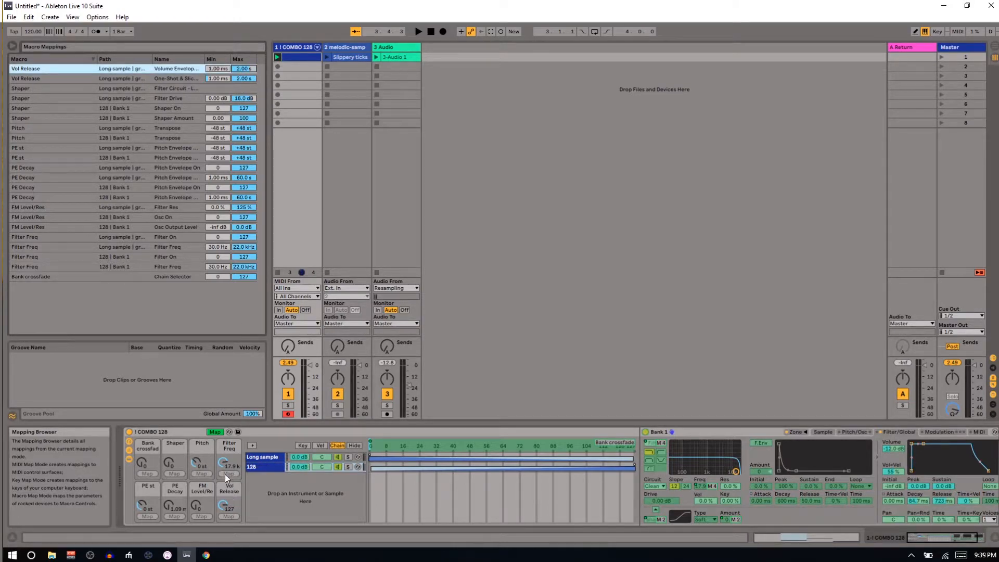
click(213, 432)
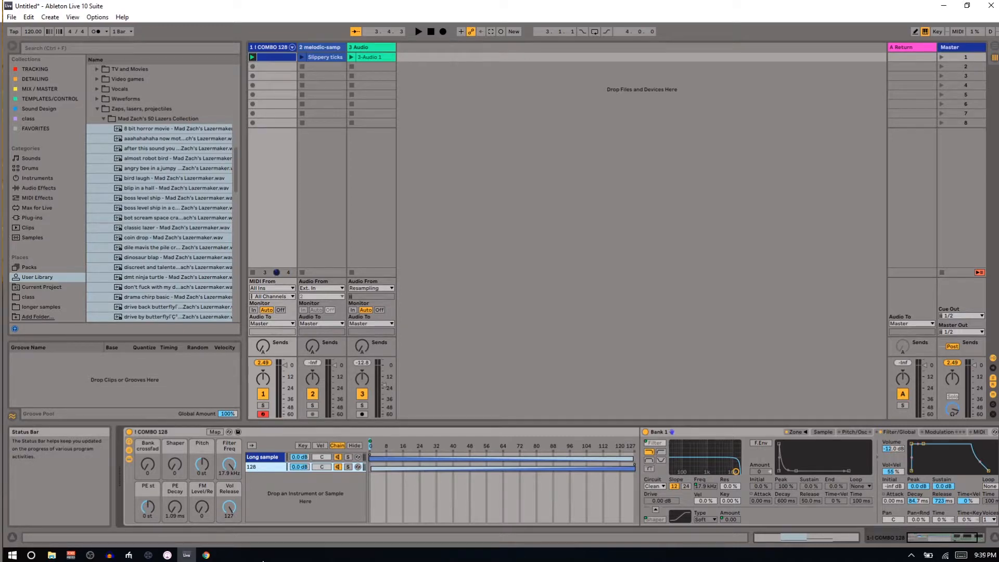
Set the rack's Vol Release macro to 86 and its Bank crossfade macro to 91.
drag(234, 507, 234, 524)
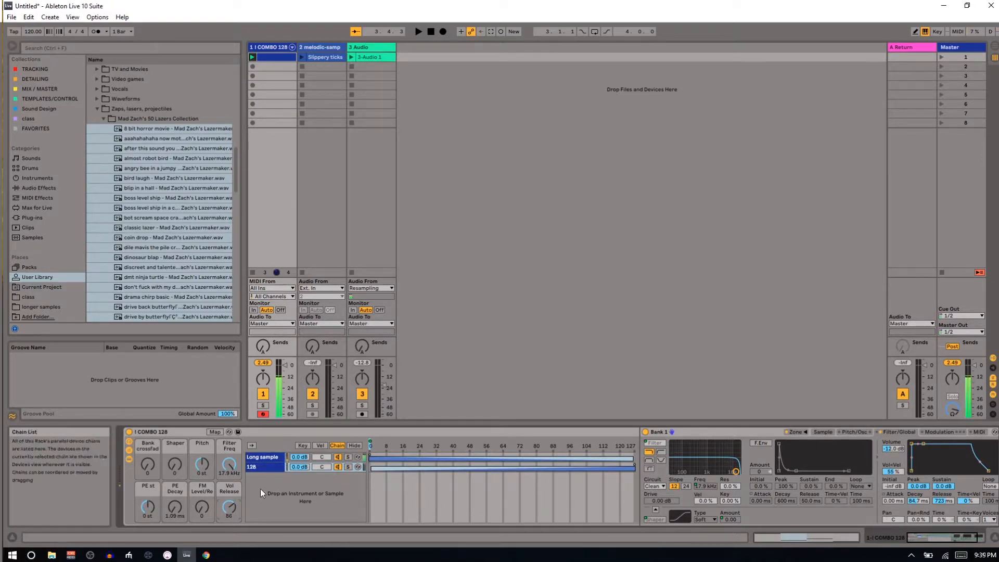
mouse_move(147, 463)
mouse_down()
mouse_move(146, 439)
mouse_move(148, 461)
mouse_up()
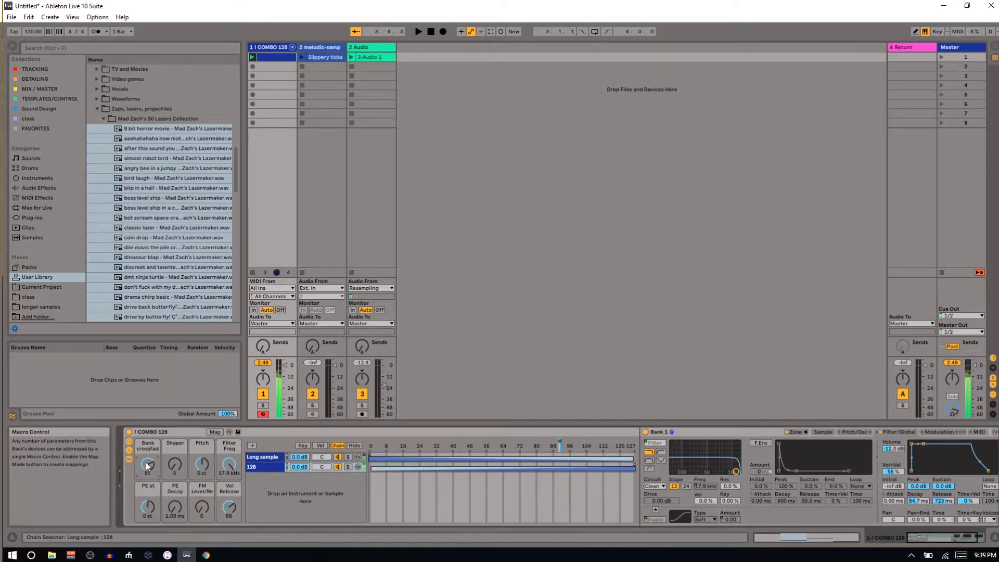
Set the Pitch device ahead of grainer in the Long sample chain to +12 st.
click(938, 536)
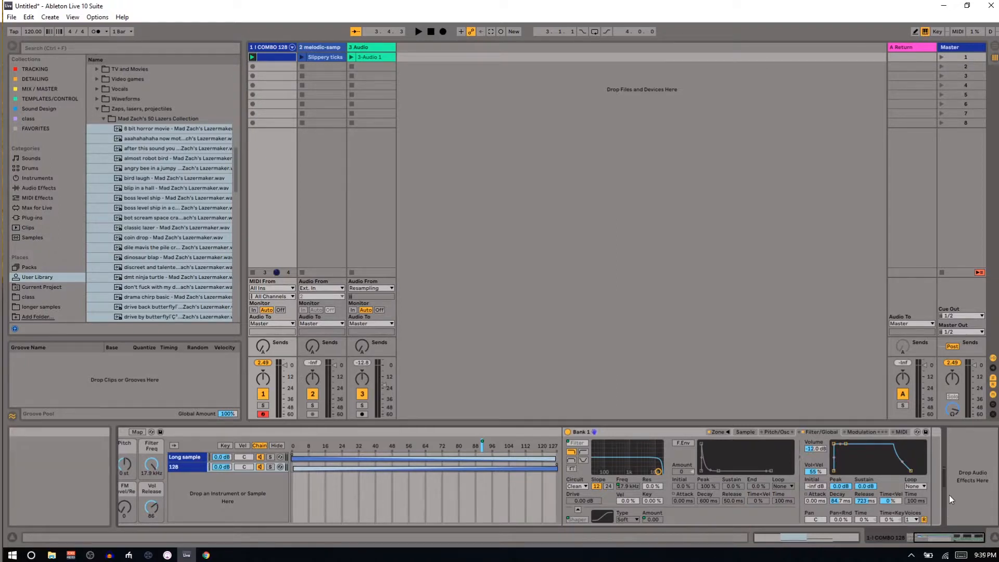
click(957, 539)
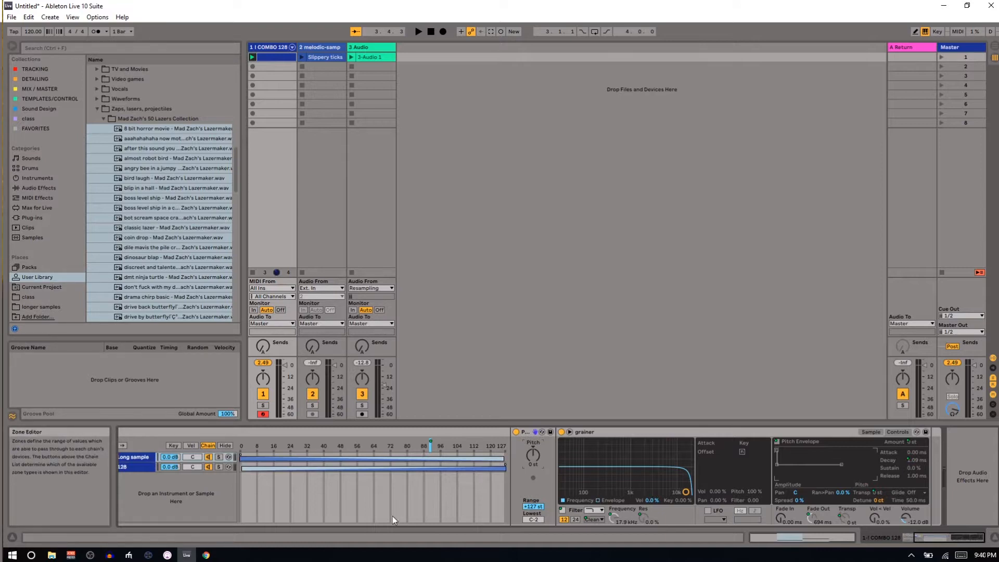
drag(953, 538, 878, 536)
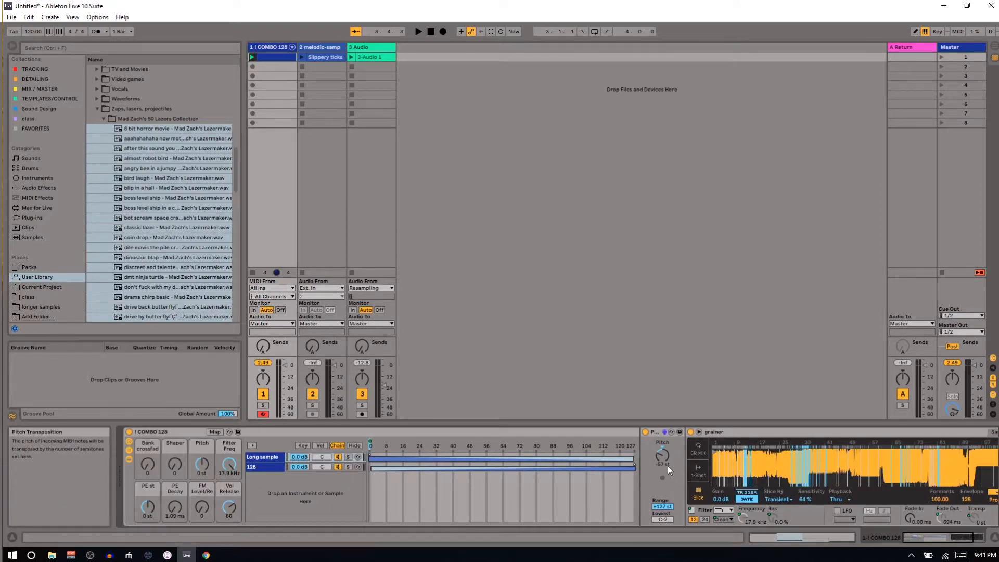
drag(664, 456, 664, 428)
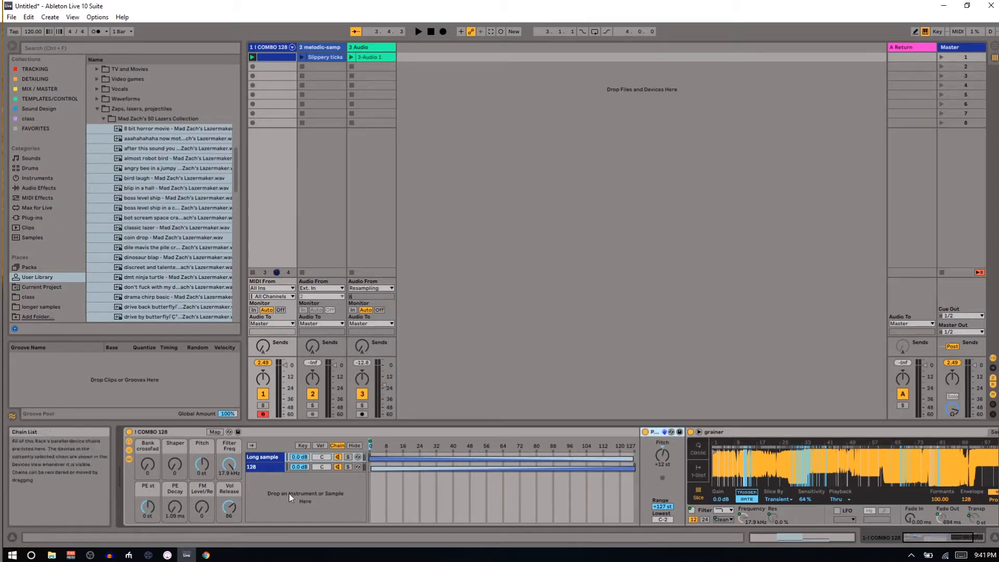
Add a Pitch MIDI effect ahead of the Bank 1 sampler in the 128 chain.
click(269, 468)
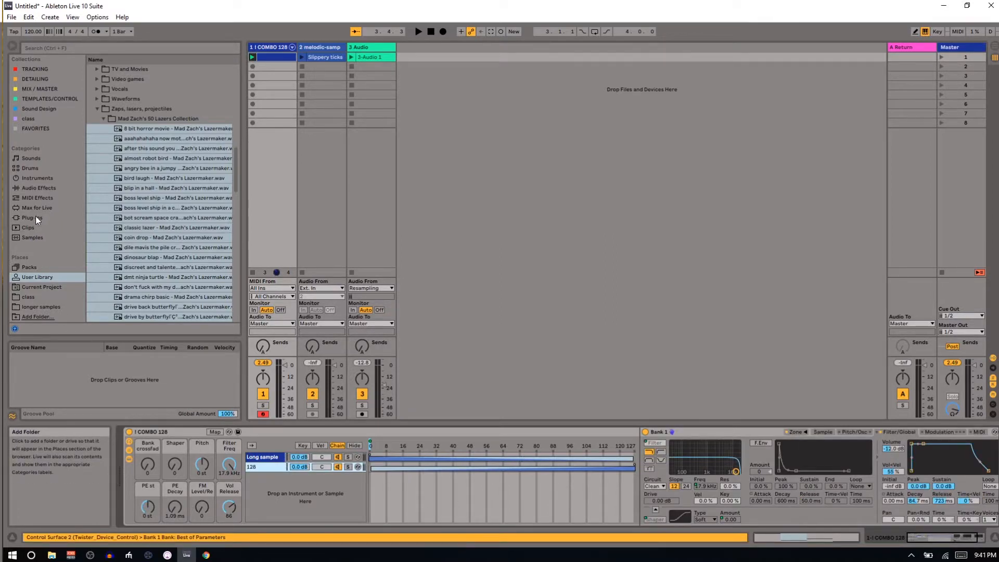
click(38, 198)
click(119, 110)
drag(118, 110, 648, 468)
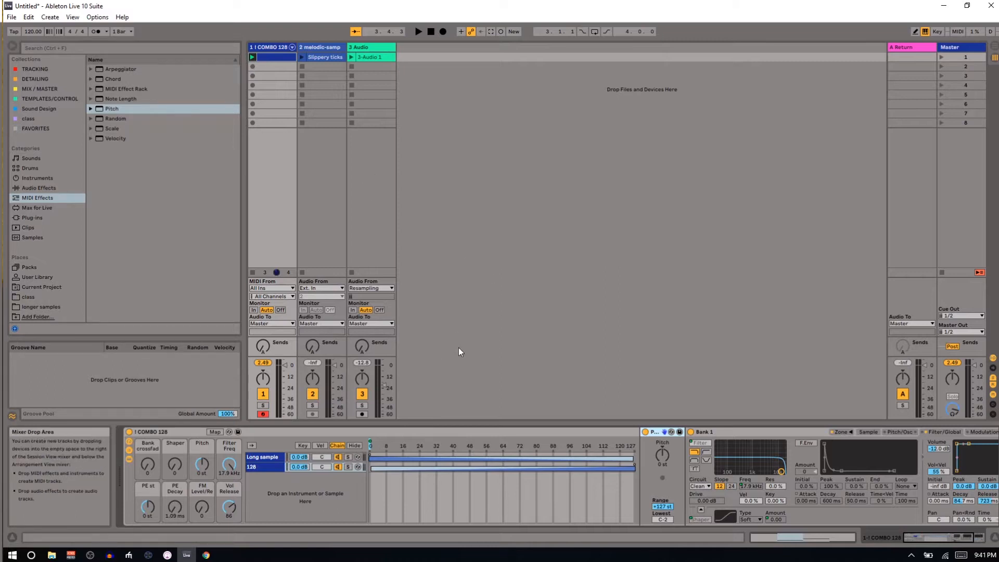
mouse_move(922, 539)
mouse_down()
mouse_move(945, 543)
mouse_move(921, 540)
mouse_up()
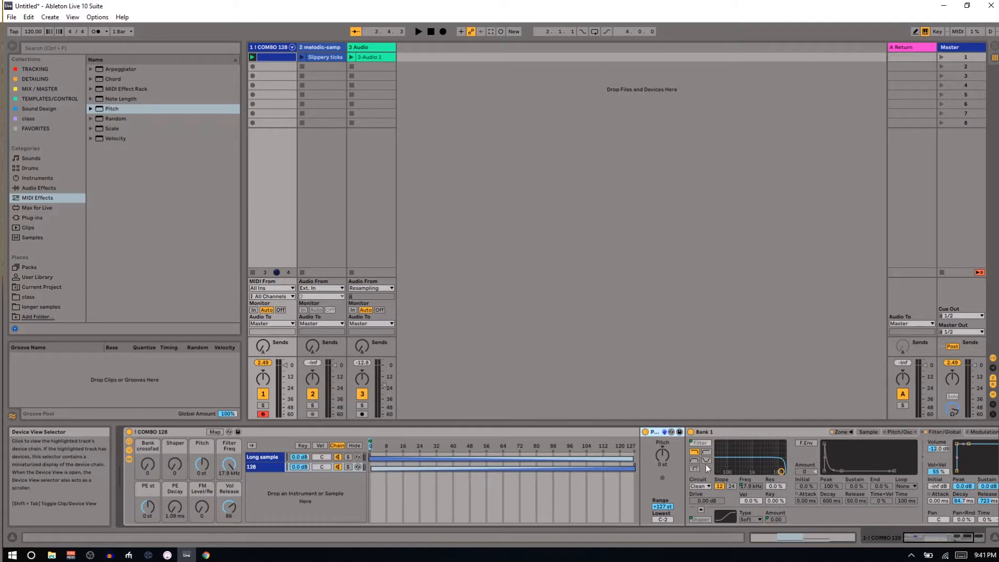
Compare the devices in the Long sample and 128 chains, and examine the Pitch and grainer settings of the Long sample chain.
click(271, 458)
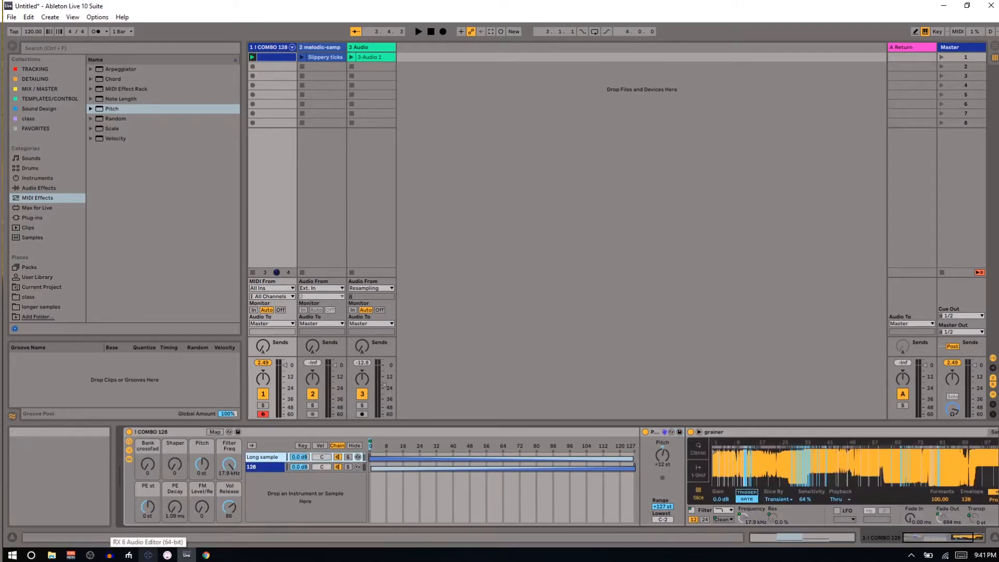
click(255, 471)
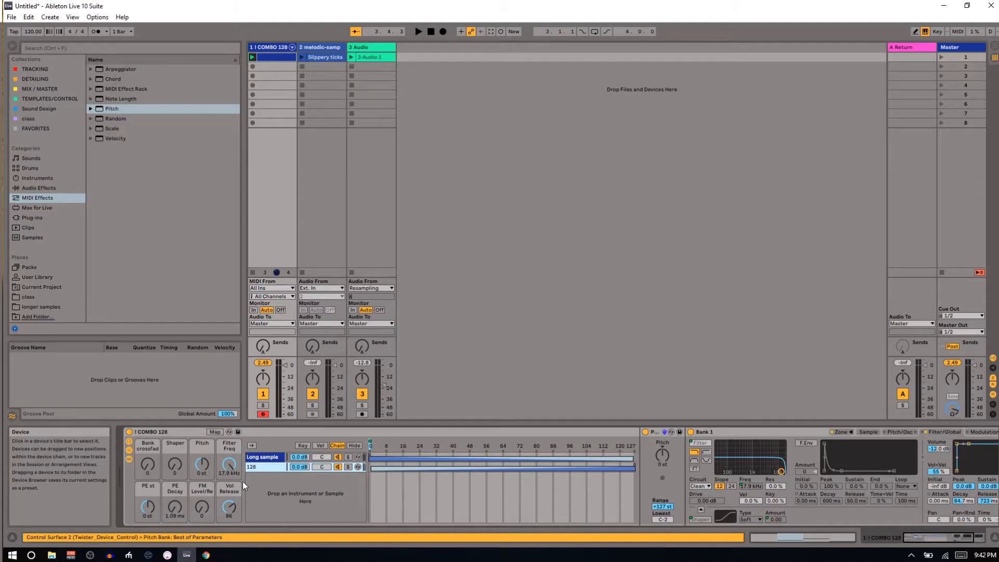
click(249, 466)
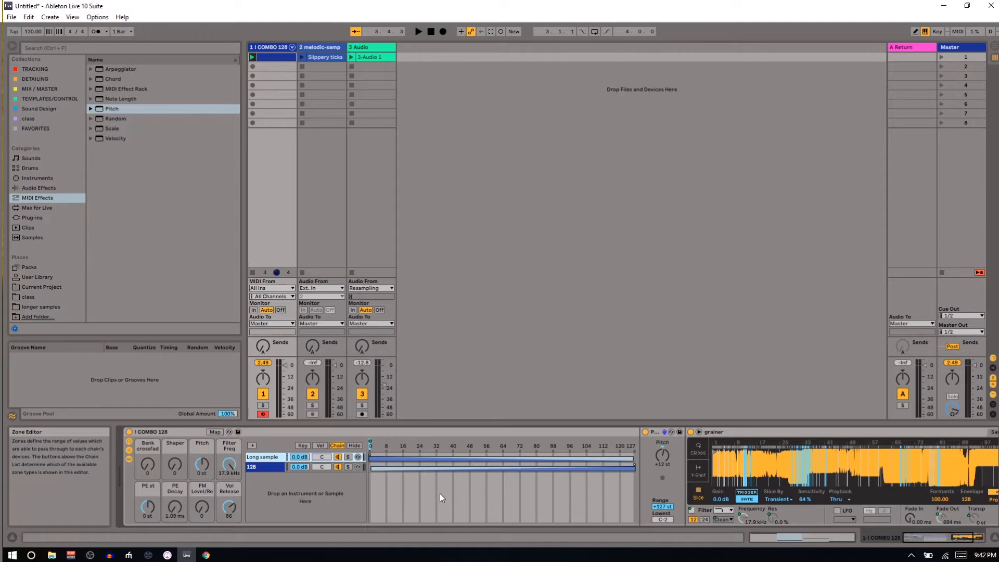
drag(910, 540, 922, 541)
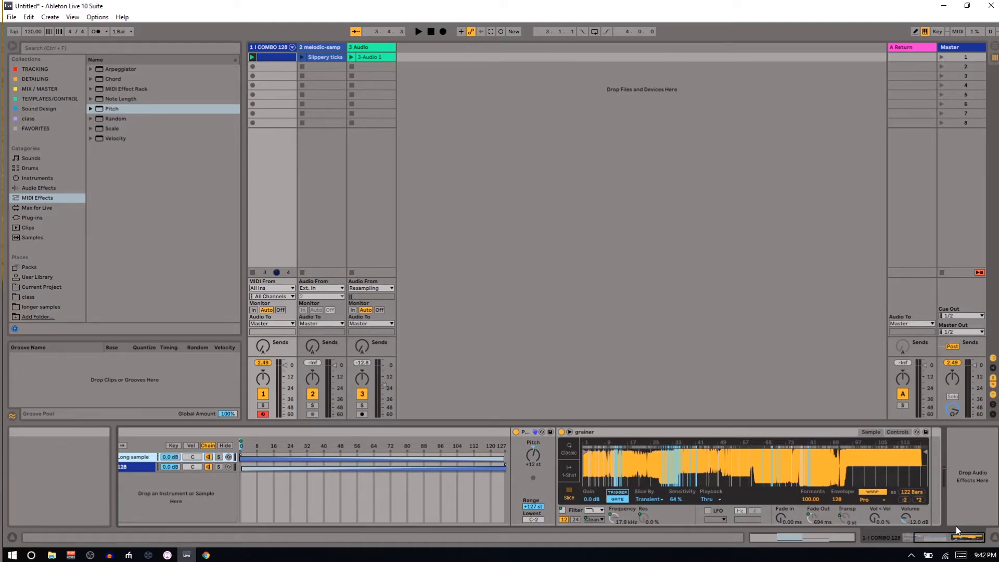
click(955, 541)
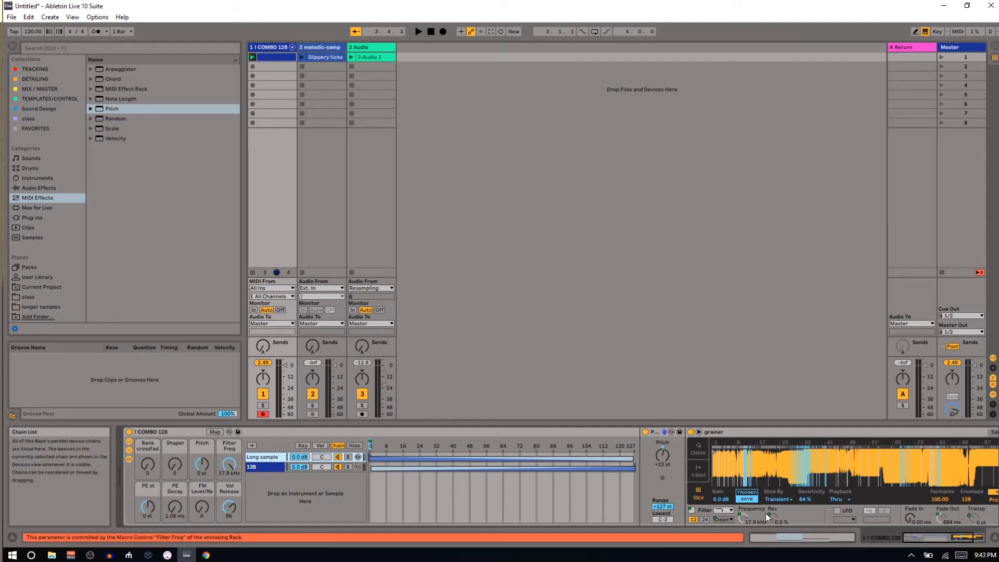
drag(921, 540, 941, 539)
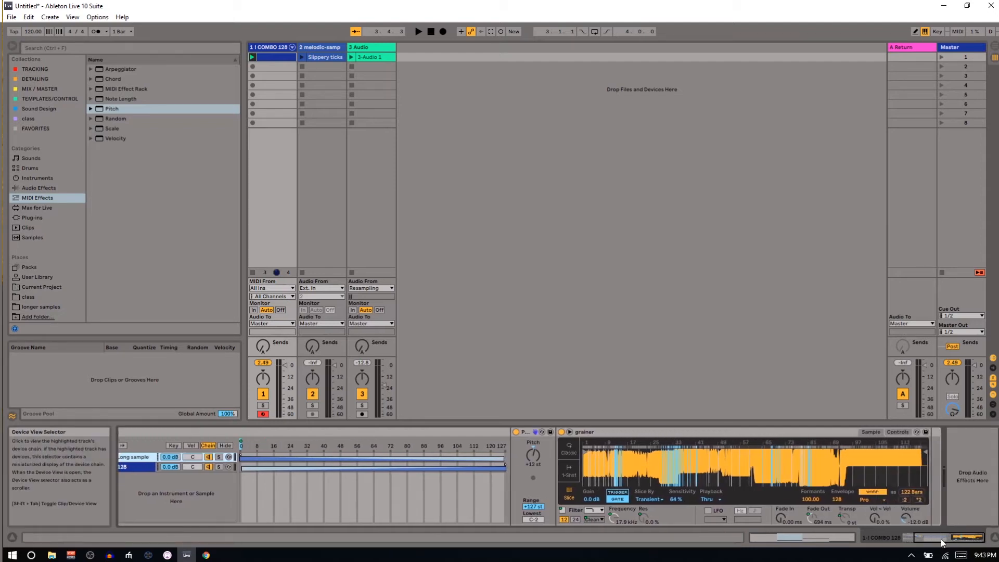